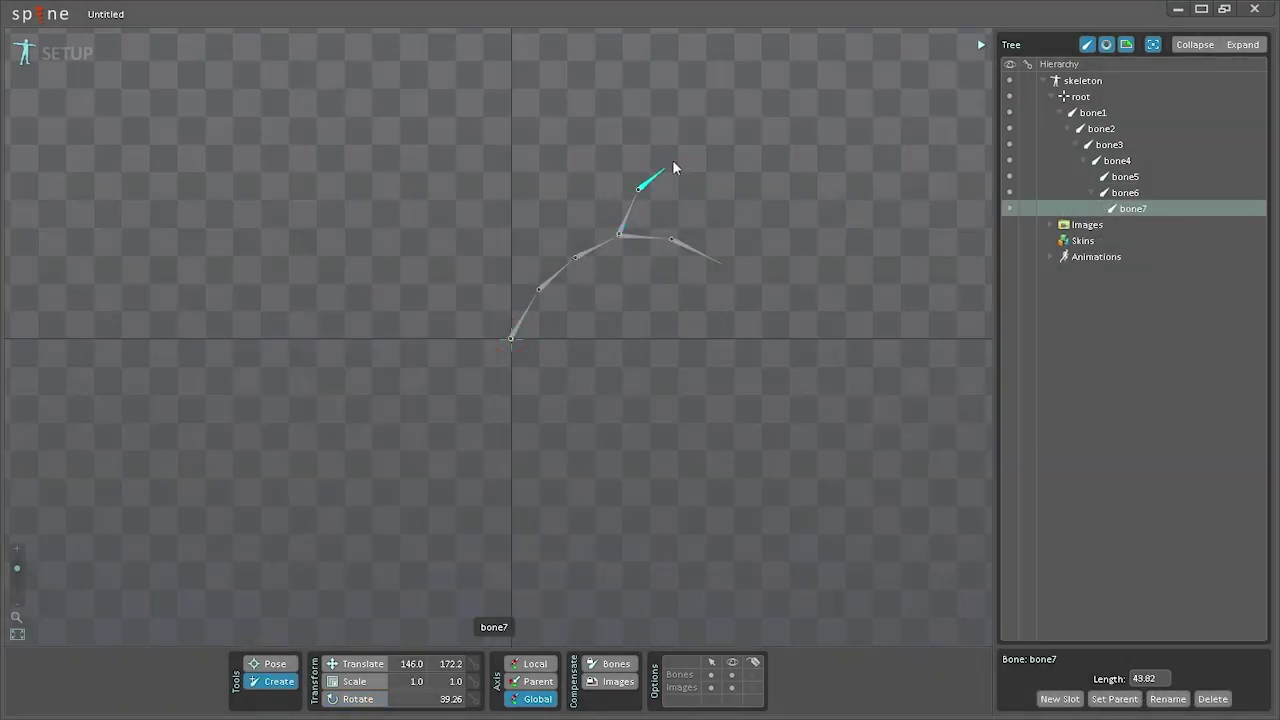
Step: Draw the goblin's leg, spine and arm bone chains and attach an image to its slot
left_click_drag(750, 278, 634, 147)
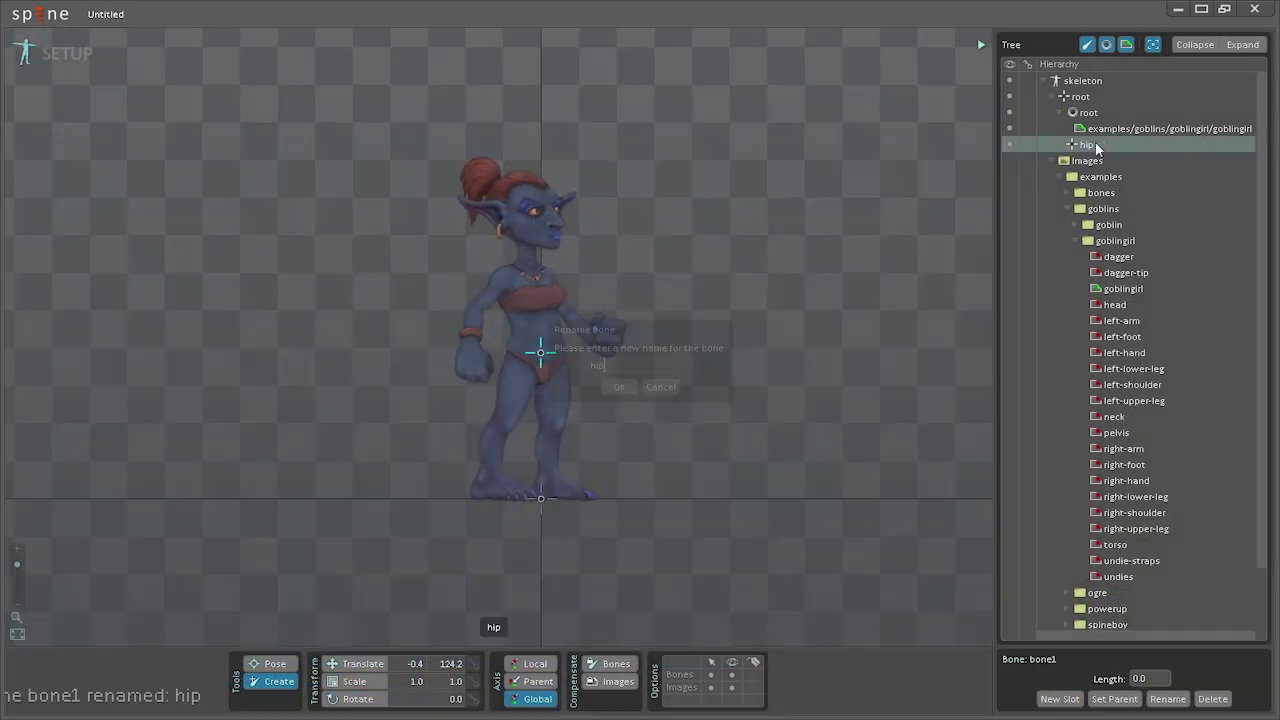
left_click_drag(557, 420, 541, 497)
left_click(540, 352)
left_click_drag(540, 352, 527, 270)
left_click_drag(527, 270, 473, 307)
left_click_drag(473, 307, 465, 355)
left_click_drag(547, 270, 565, 312)
left_click_drag(565, 312, 603, 340)
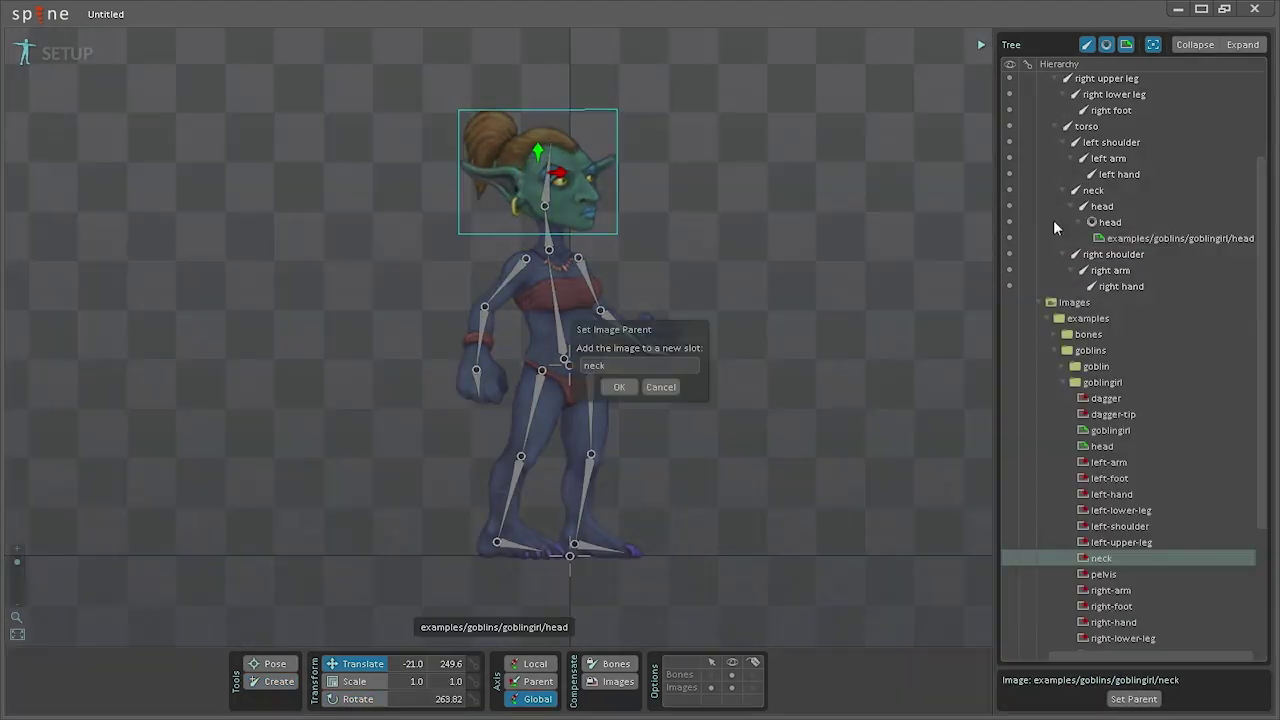
left_click(1105, 253)
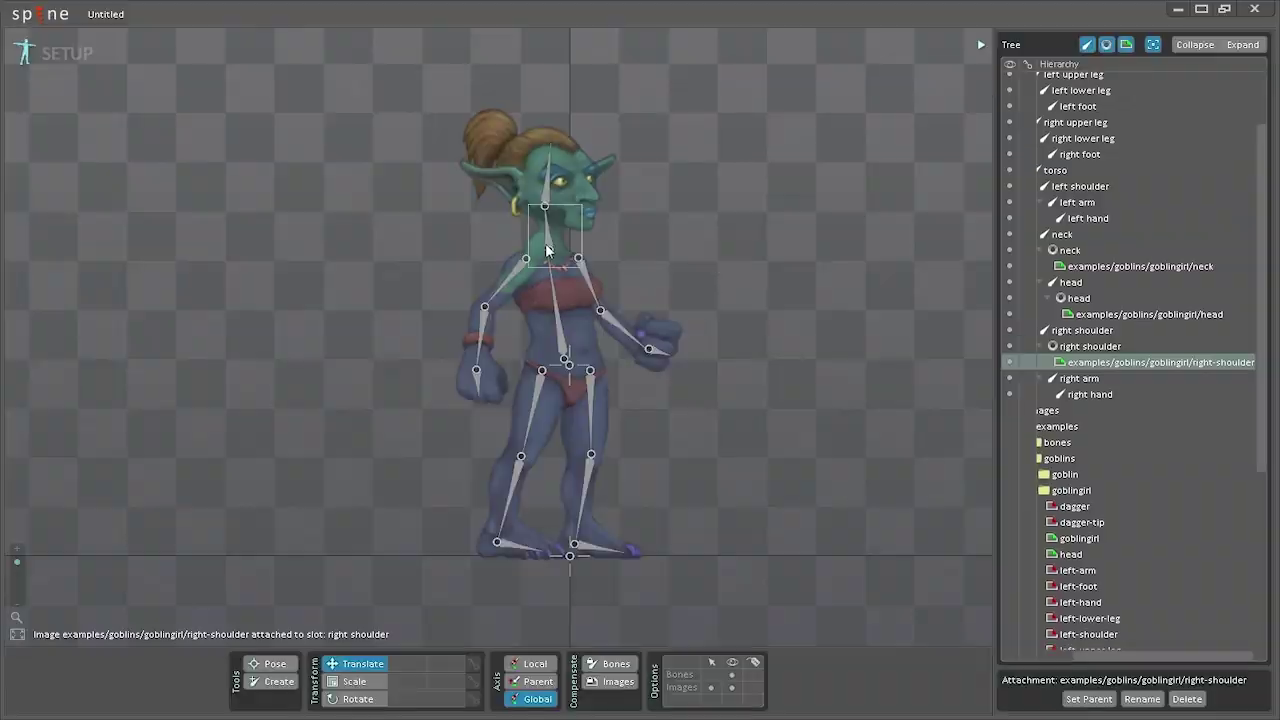
Step: Select the left lower leg and foot bones and scrub the animation to frame 35
left_click(578, 430)
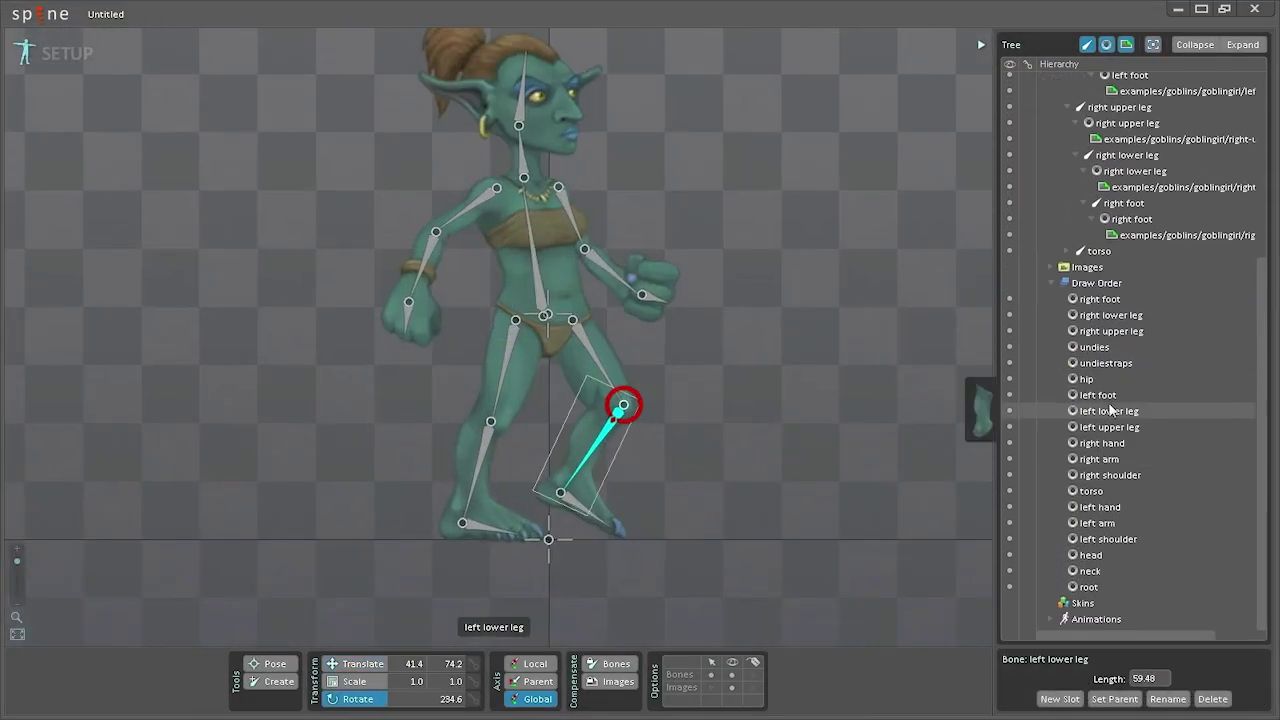
left_click(561, 492)
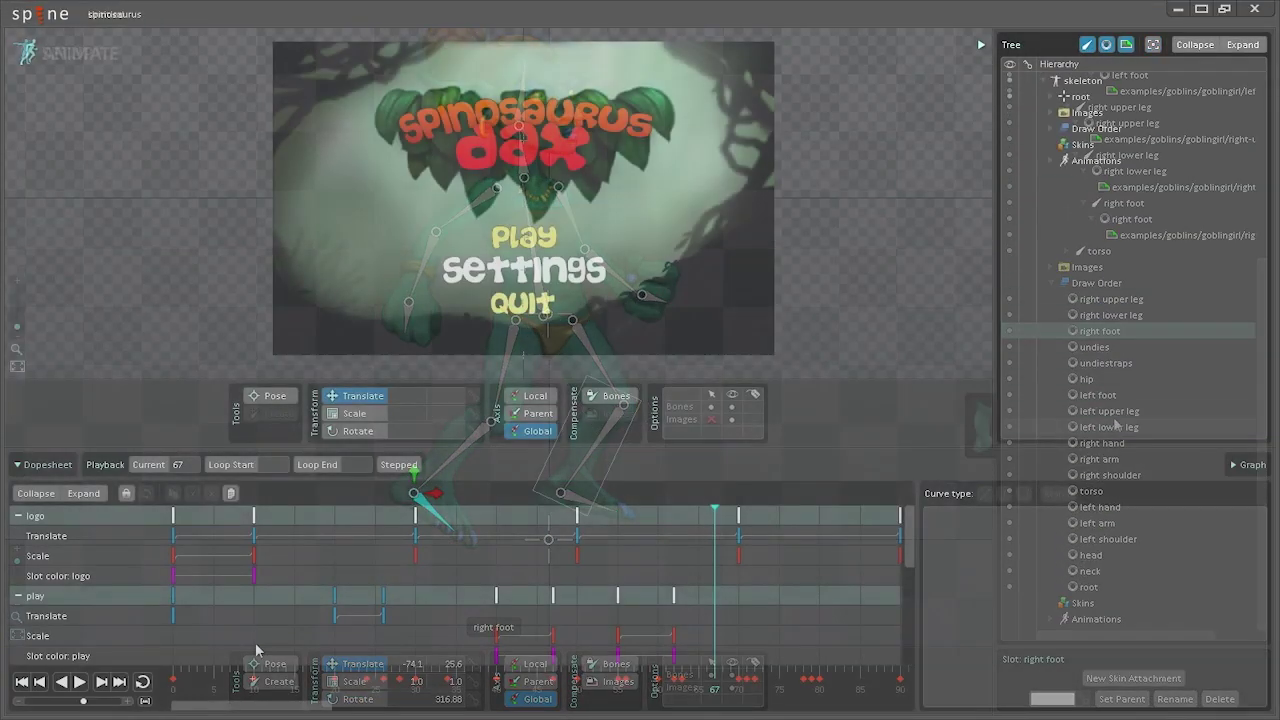
left_click_drag(177, 690, 783, 688)
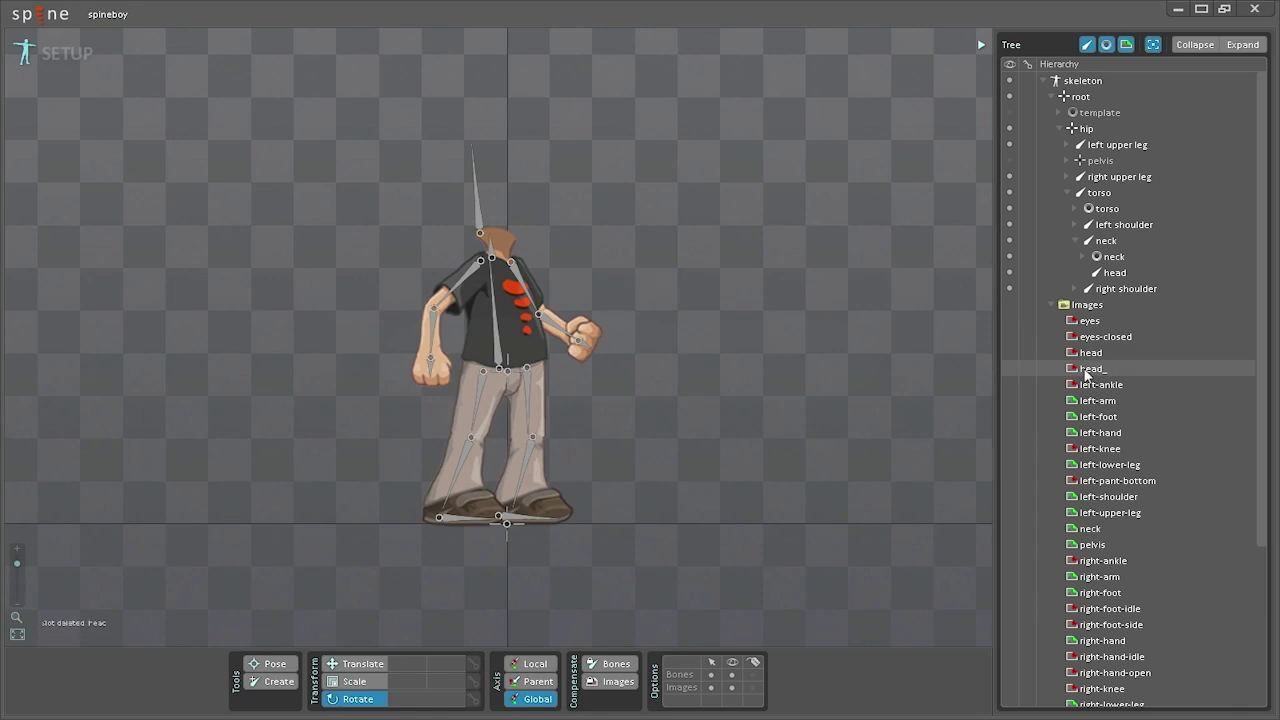
Step: Put head_ in a new head slot on the head bone, then raise and tilt it onto the neck
left_click_drag(1088, 368, 1101, 289)
left_click(618, 387)
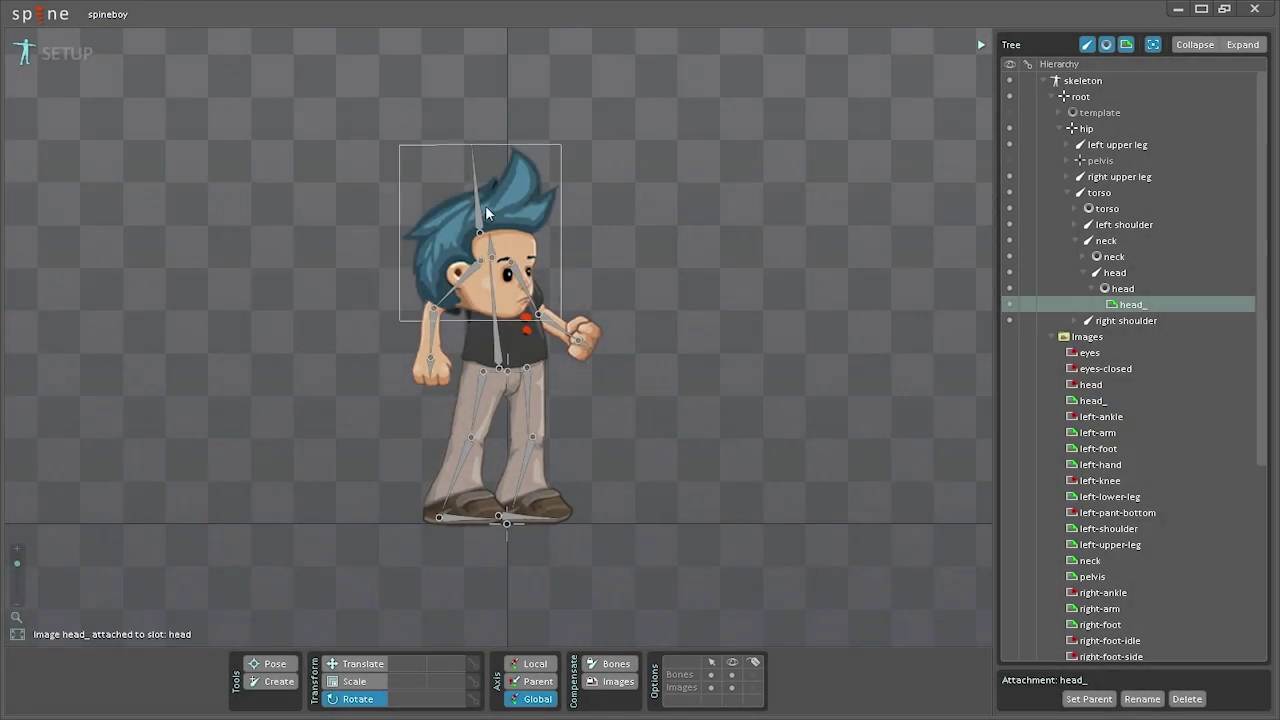
left_click_drag(576, 222, 655, 150)
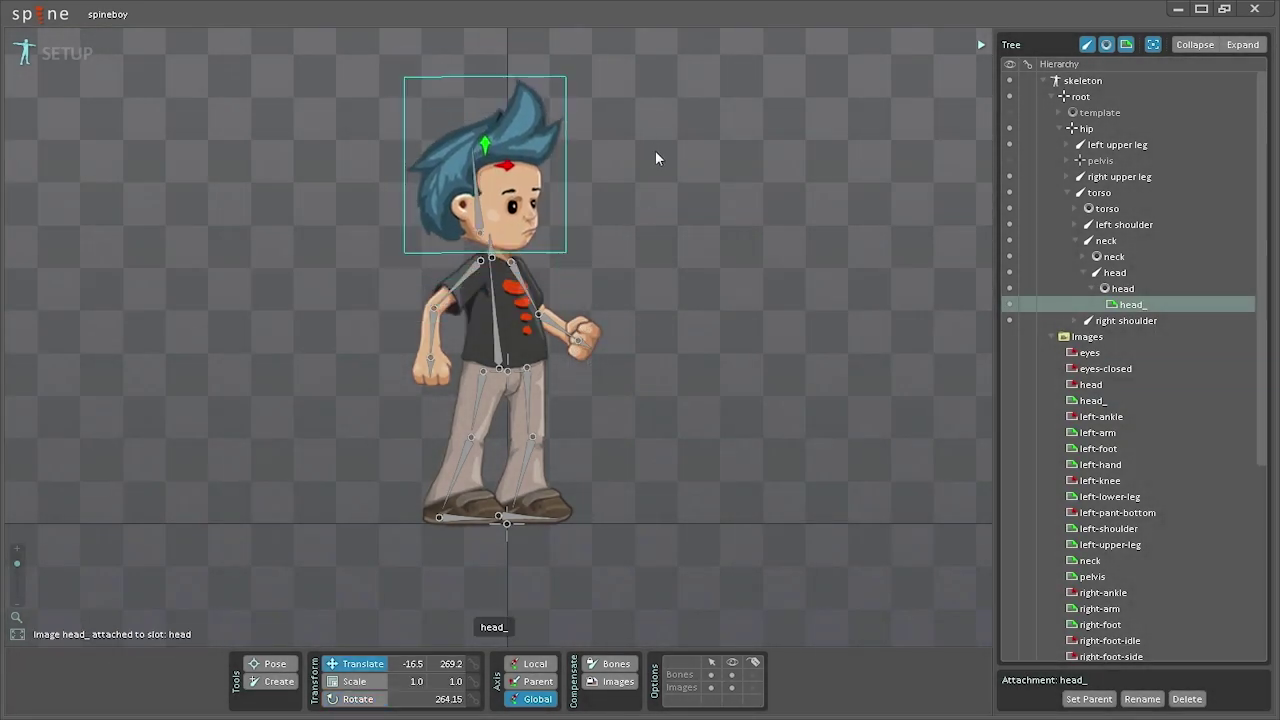
key("c")
left_click(477, 208)
left_click_drag(477, 208, 673, 177)
key("v")
key("c")
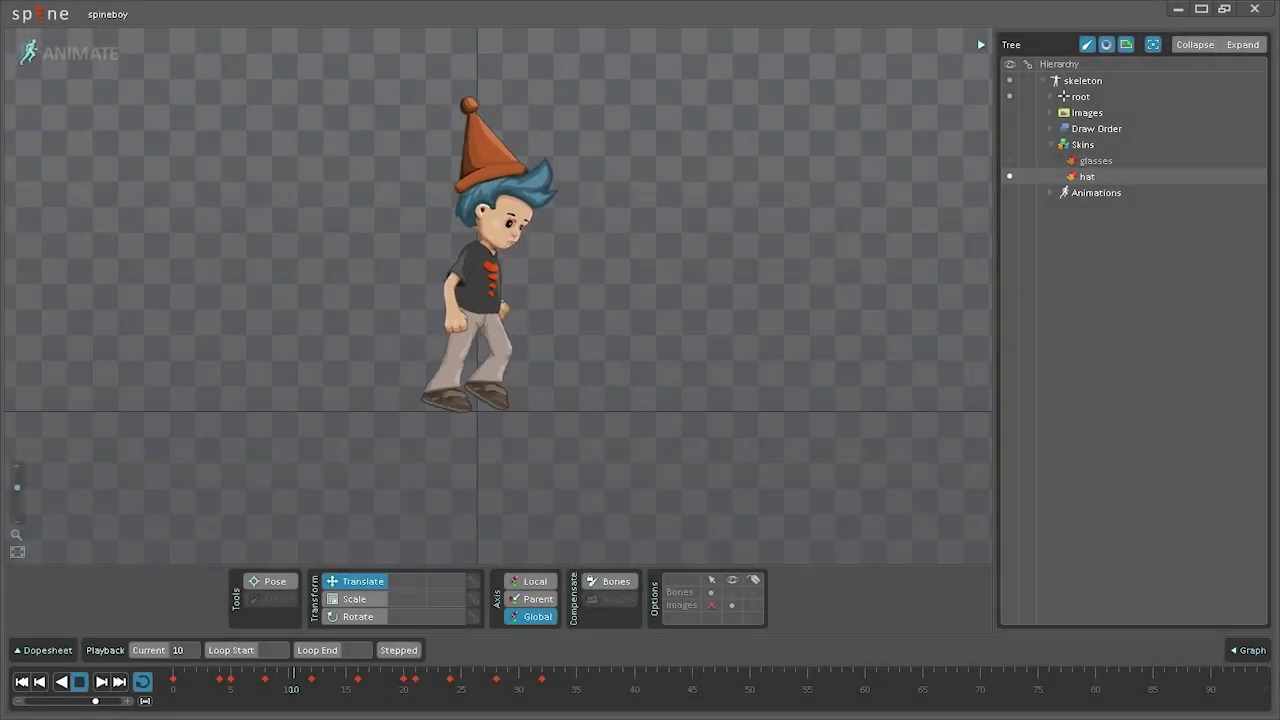
Step: Switch spineboy's skin from hat to glasses
left_click(1095, 160)
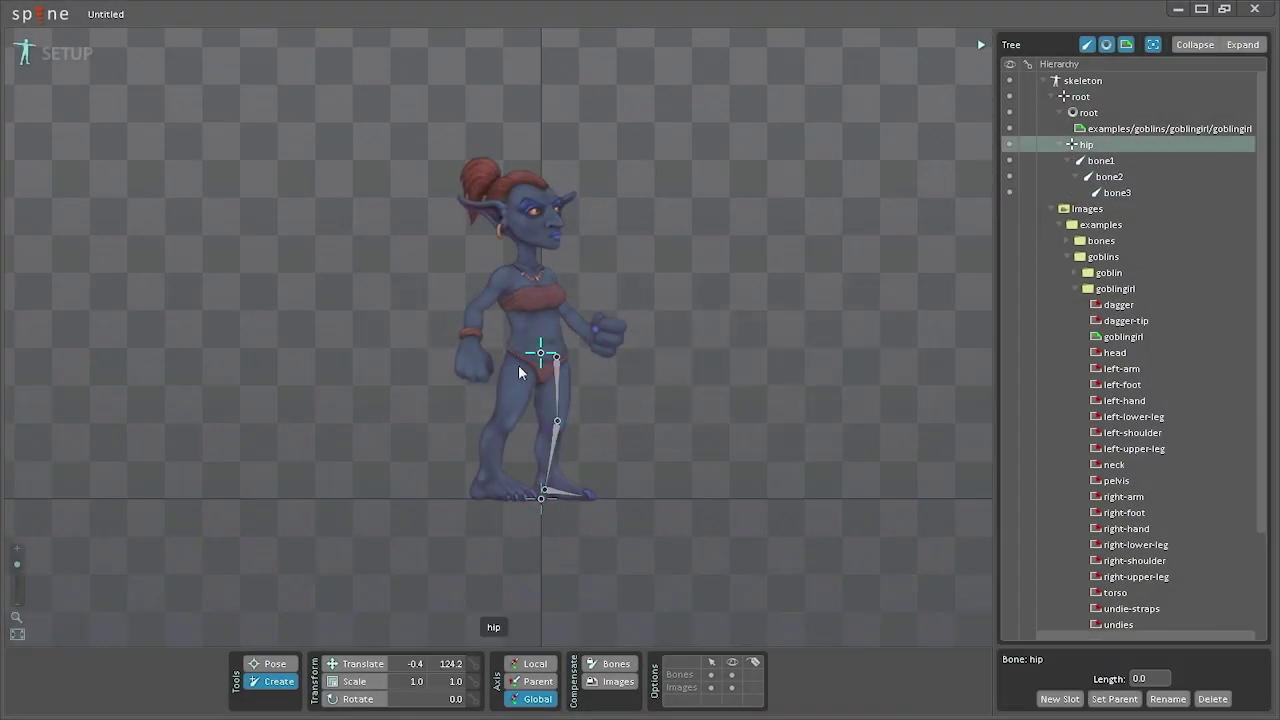
Step: Draw bone chains for the second leg, the spine up to the head, and both arms
left_click_drag(520, 356, 503, 422)
left_click_drag(503, 422, 485, 488)
left_click_drag(485, 488, 520, 494)
left_click_drag(537, 345, 519, 230)
left_click_drag(519, 230, 520, 185)
left_click(495, 269)
left_click_drag(503, 271, 473, 307)
left_click_drag(473, 307, 465, 355)
left_click_drag(465, 355, 466, 375)
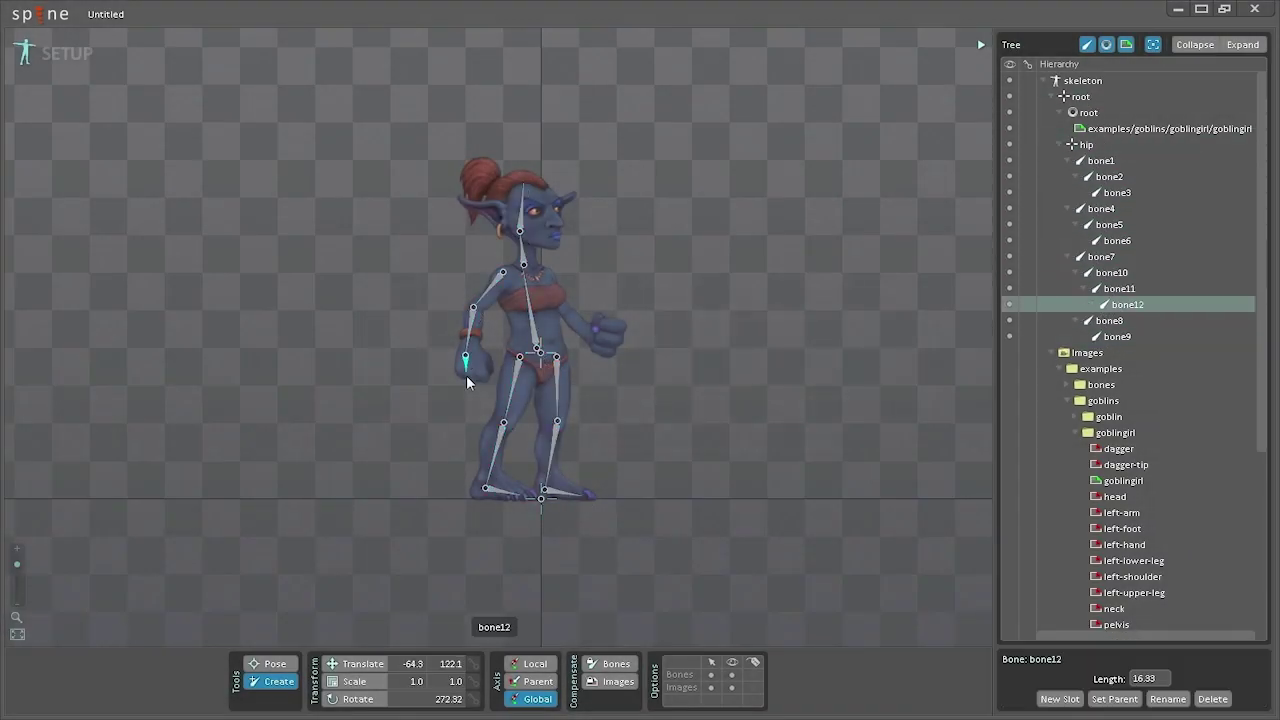
left_click(528, 285)
mouse_move(548, 271)
left_mouse_down()
mouse_move(565, 311)
mouse_move(601, 341)
left_mouse_up()
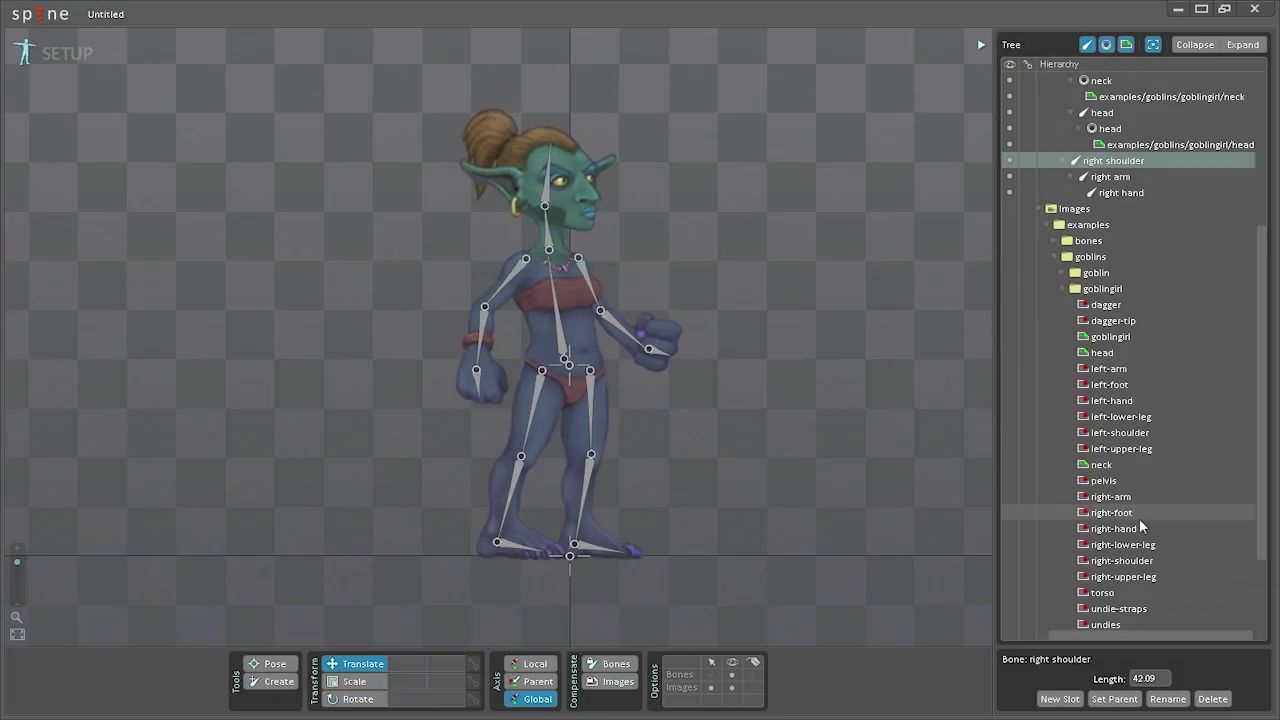
Step: Attach the right shoulder, arm and hand images and the left arm and shoulder images to their bones
left_click_drag(1122, 560, 763, 240)
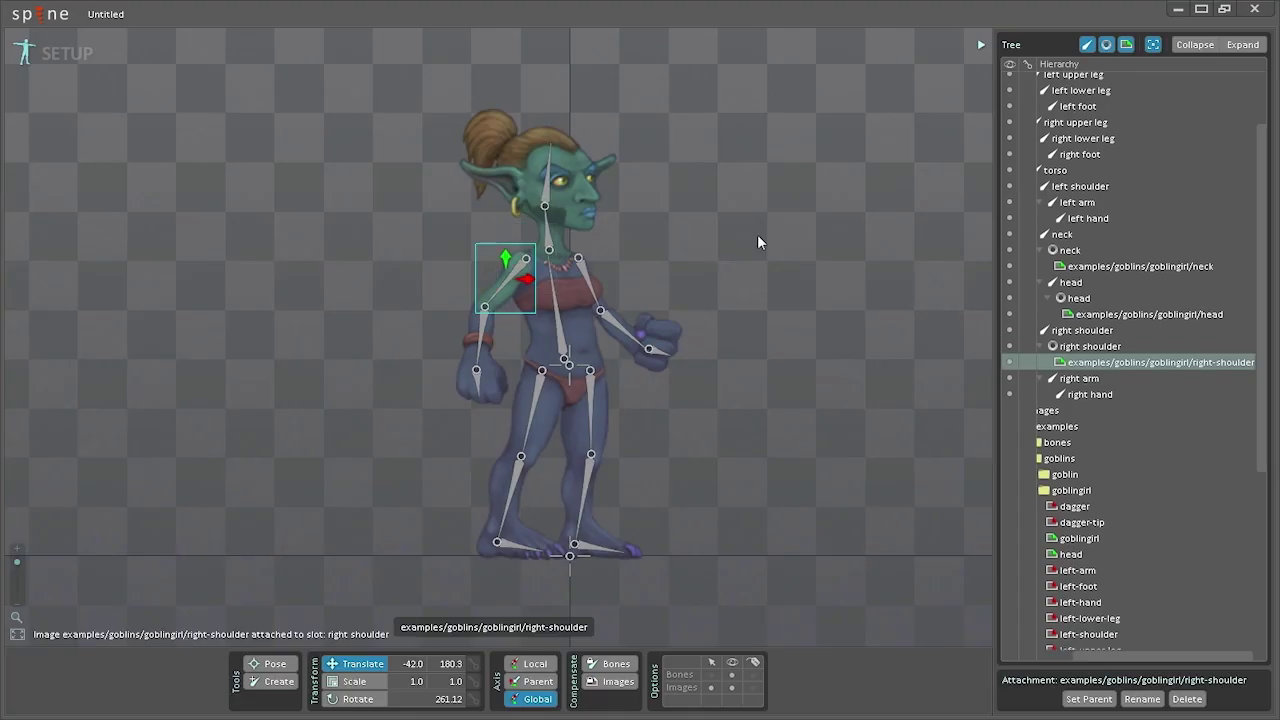
left_click(1066, 134)
left_click_drag(1111, 431, 814, 300)
left_click(1090, 382)
left_click_drag(1113, 560, 918, 400)
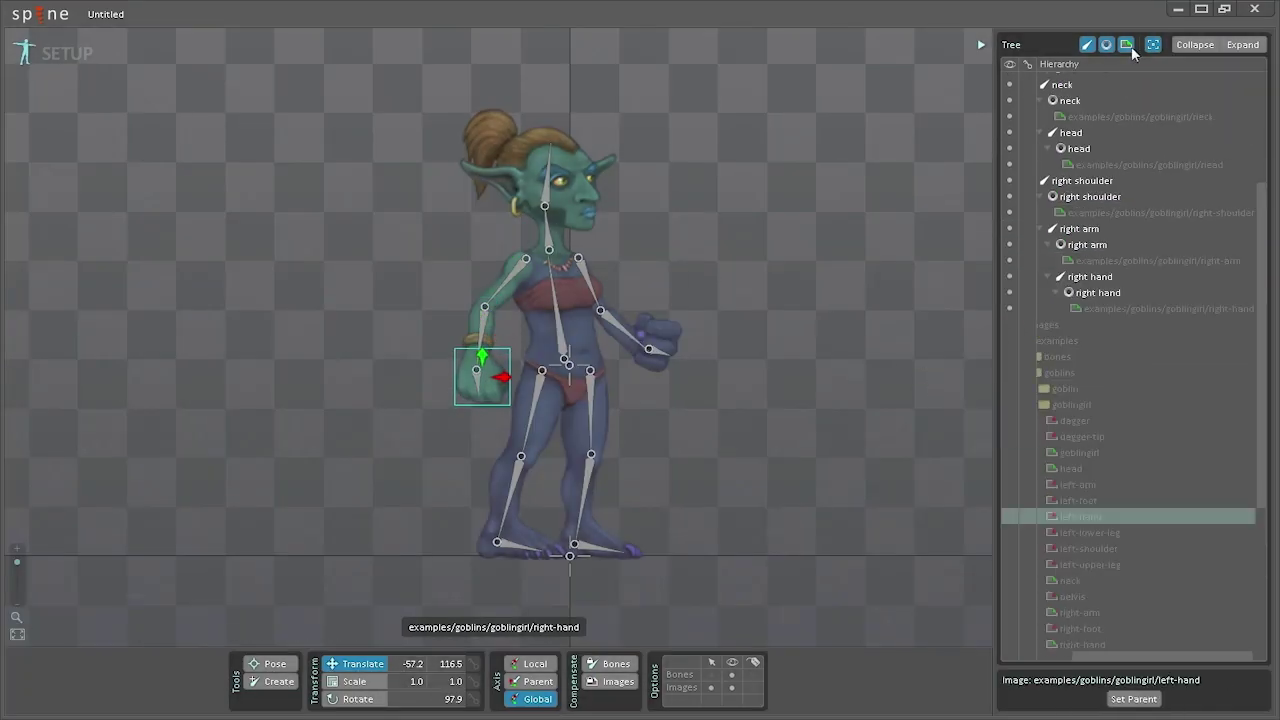
left_click(1077, 106)
left_click_drag(1078, 538, 743, 226)
scroll(1130, 350, "down", 5)
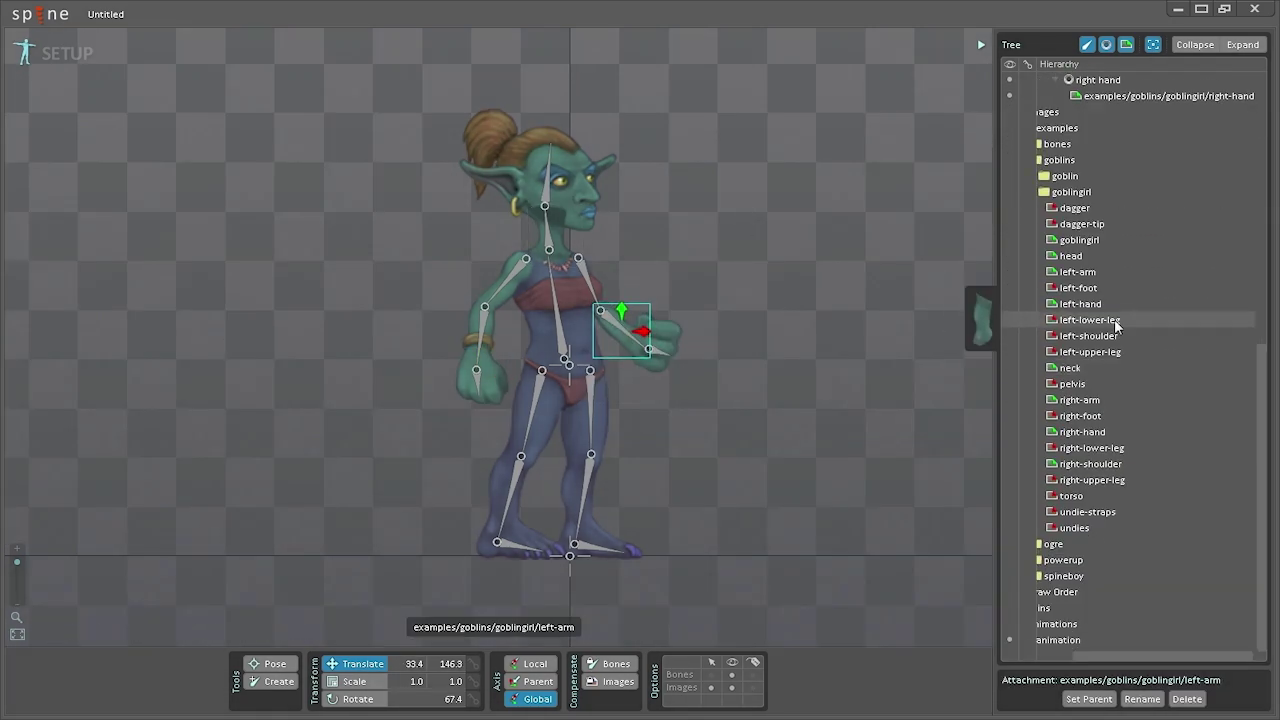
left_click_drag(1100, 323, 600, 330)
left_click(620, 386)
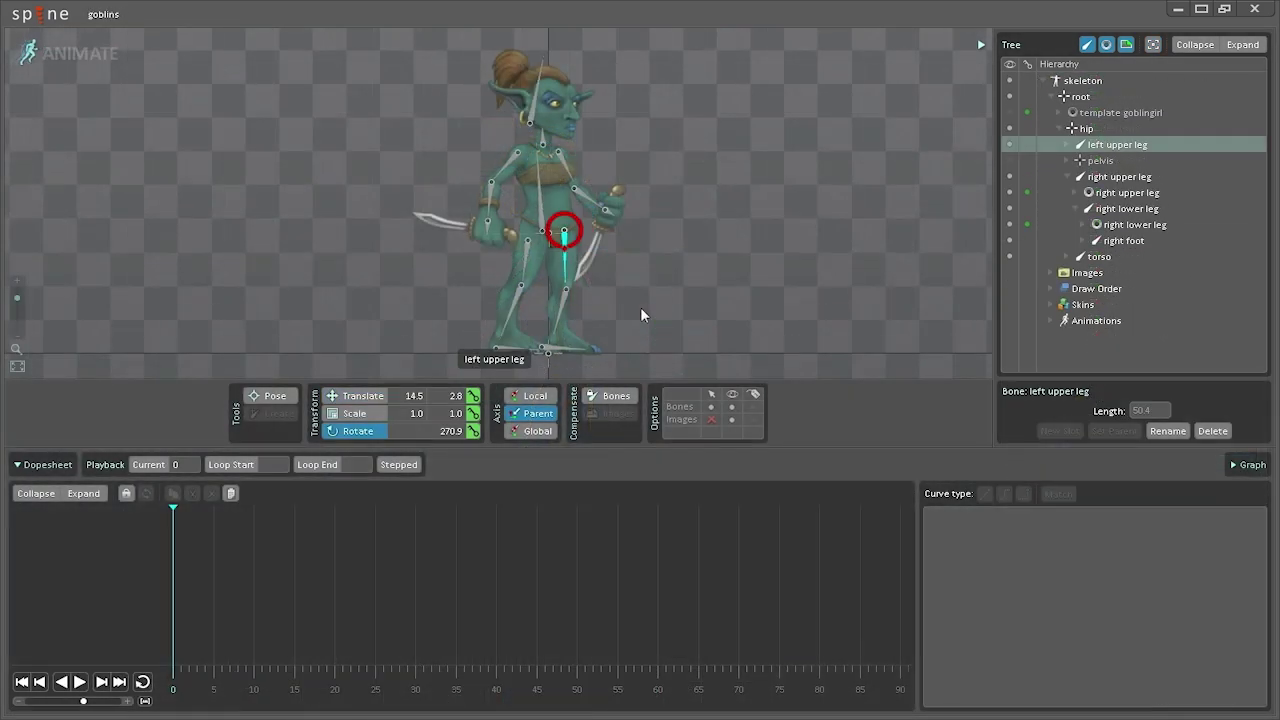
Step: Key the hip's position and inspect the keys on the foot, leg, torso and shoulder bones
left_click(523, 240)
left_click_drag(549, 240, 497, 297)
left_click(460, 336)
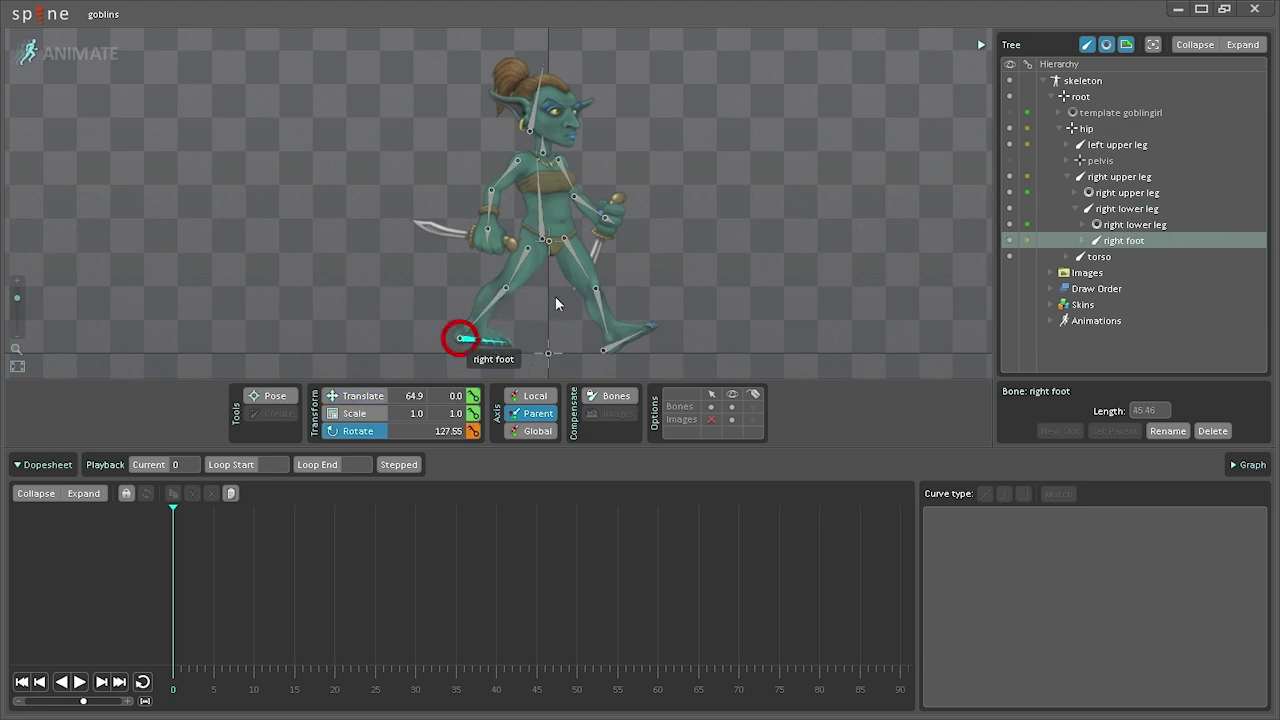
left_click(515, 272)
key("c")
left_click(596, 295)
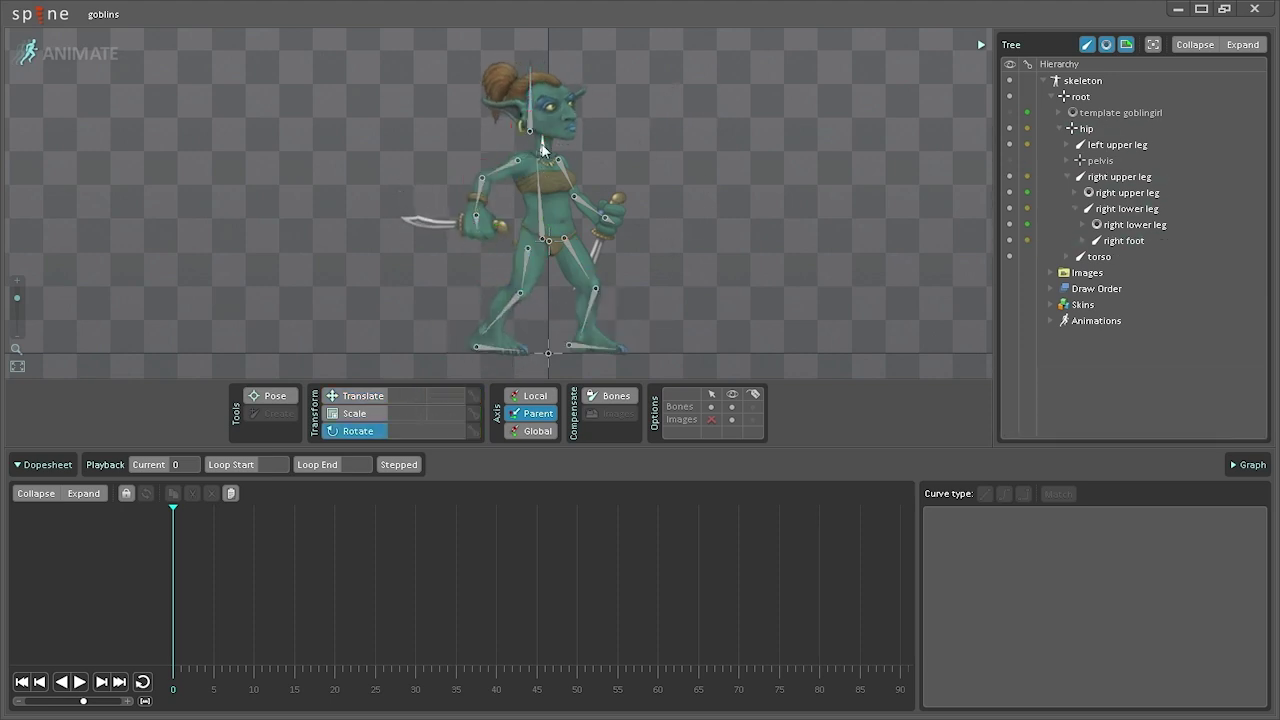
left_click(548, 240)
key("c")
left_click(544, 160)
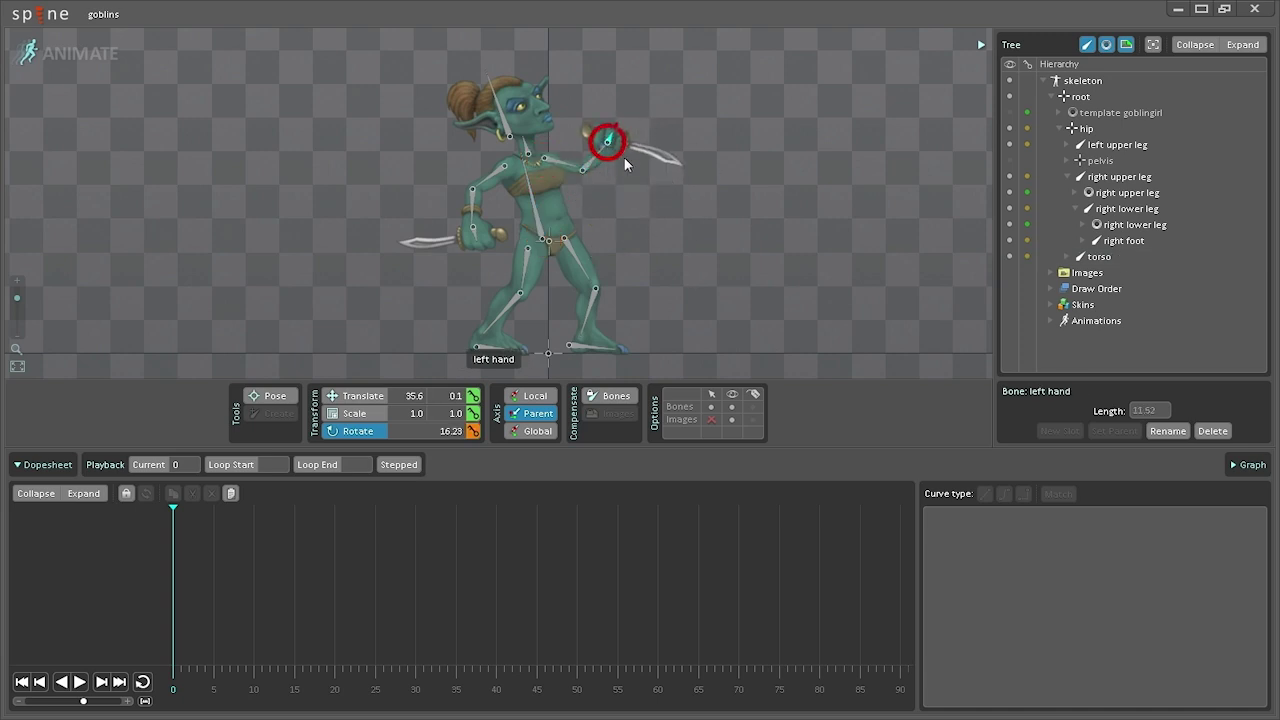
left_click_drag(371, 80, 737, 371)
key("Escape")
Step: Around frame 5, check the keys on the right shoulder, left upper leg, right foot and left arm bones
left_click(213, 670)
left_click(487, 185)
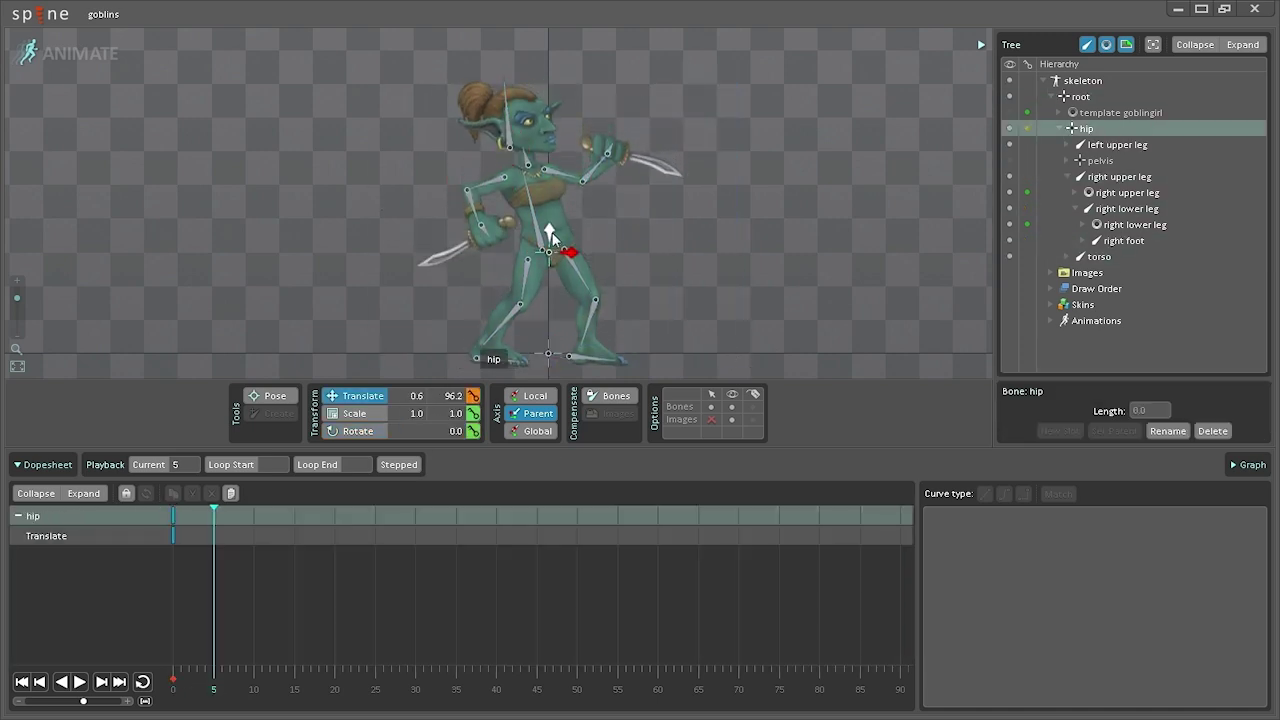
left_click(606, 300)
left_click(493, 322)
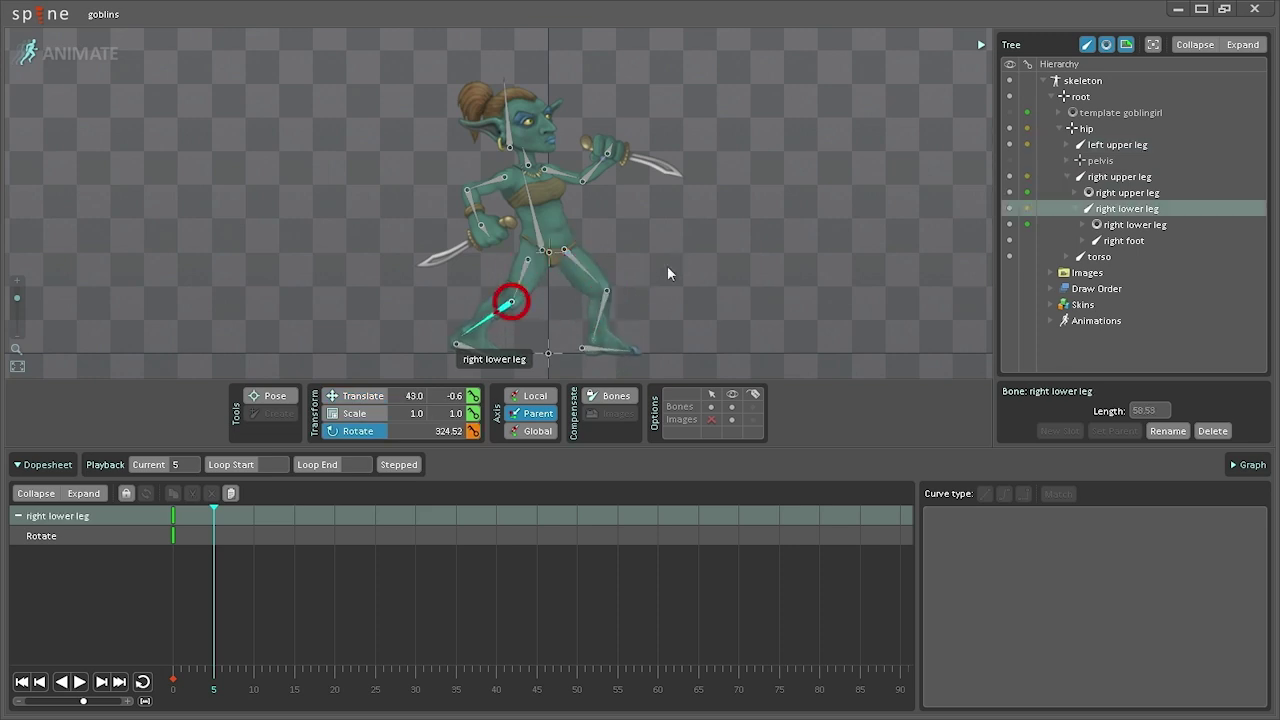
left_click(508, 142)
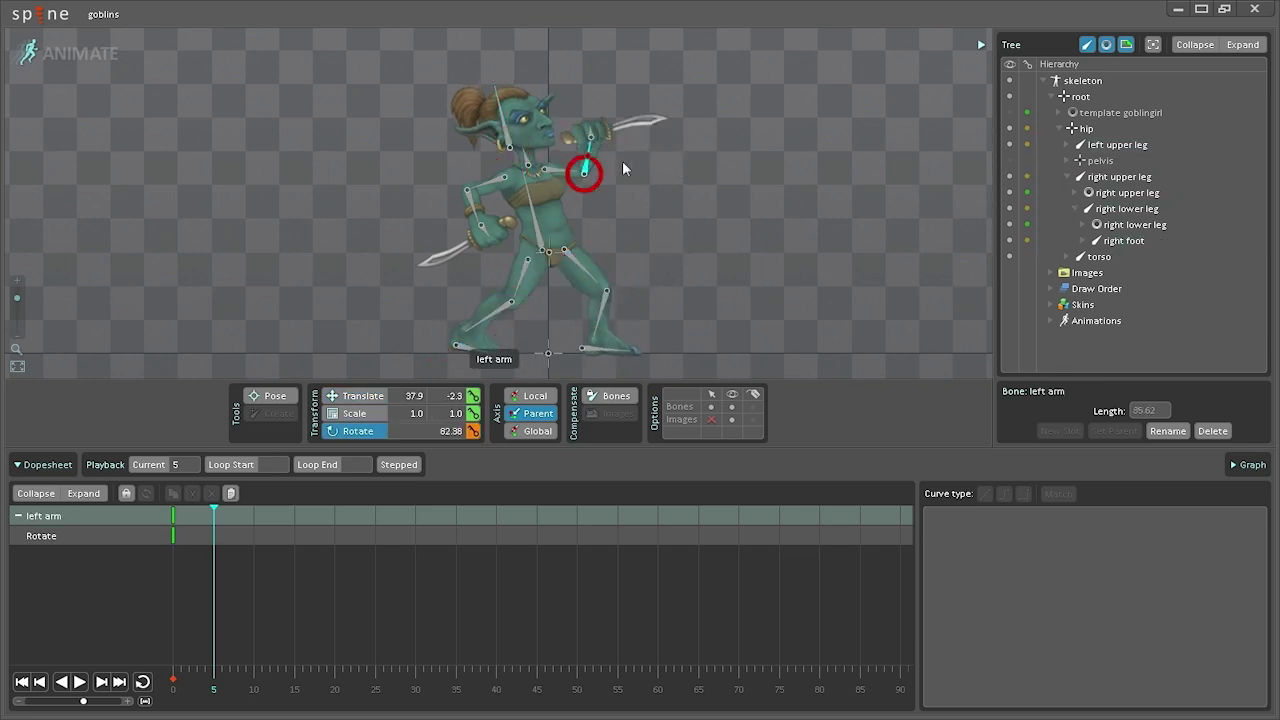
left_click(622, 170)
mouse_move(206, 680)
left_mouse_down()
mouse_move(194, 682)
mouse_move(209, 688)
left_mouse_up()
left_click(481, 348)
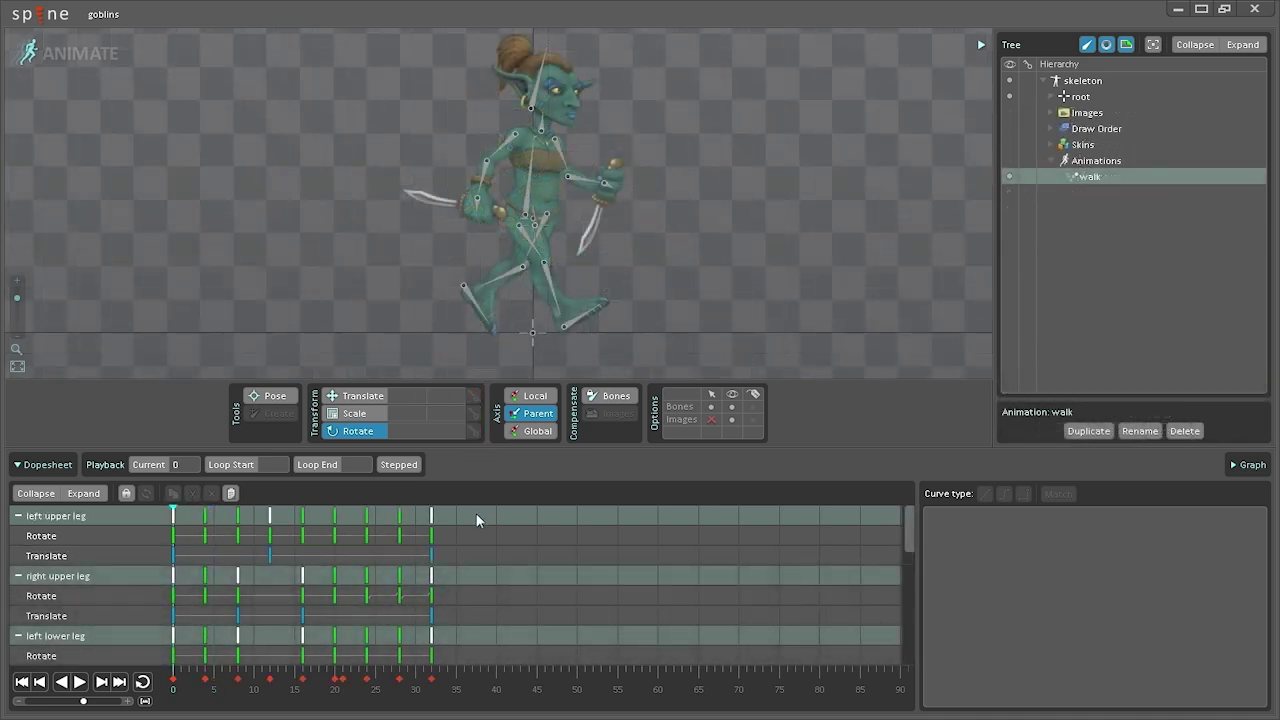
Step: Stretch the upper-leg keys to span frames 0–50 and slightly widen the lower-leg and right-arm keys
left_click_drag(474, 507, 168, 615)
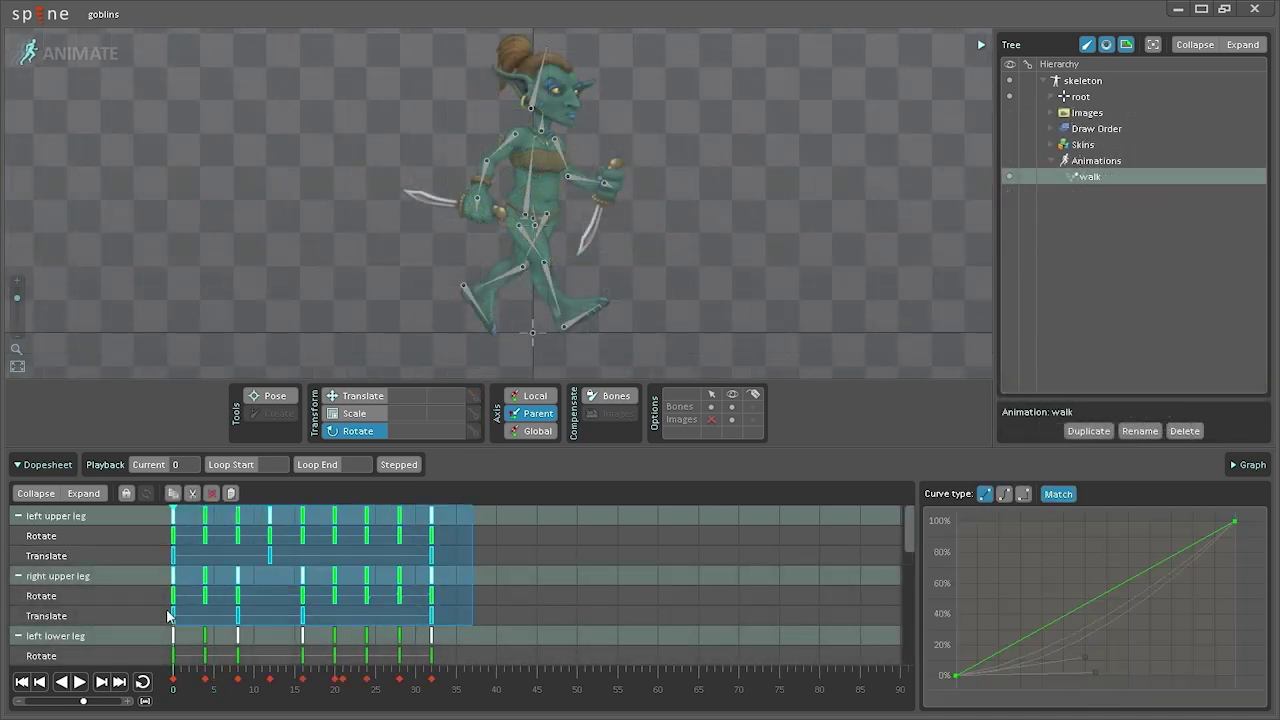
left_click_drag(478, 570, 641, 554)
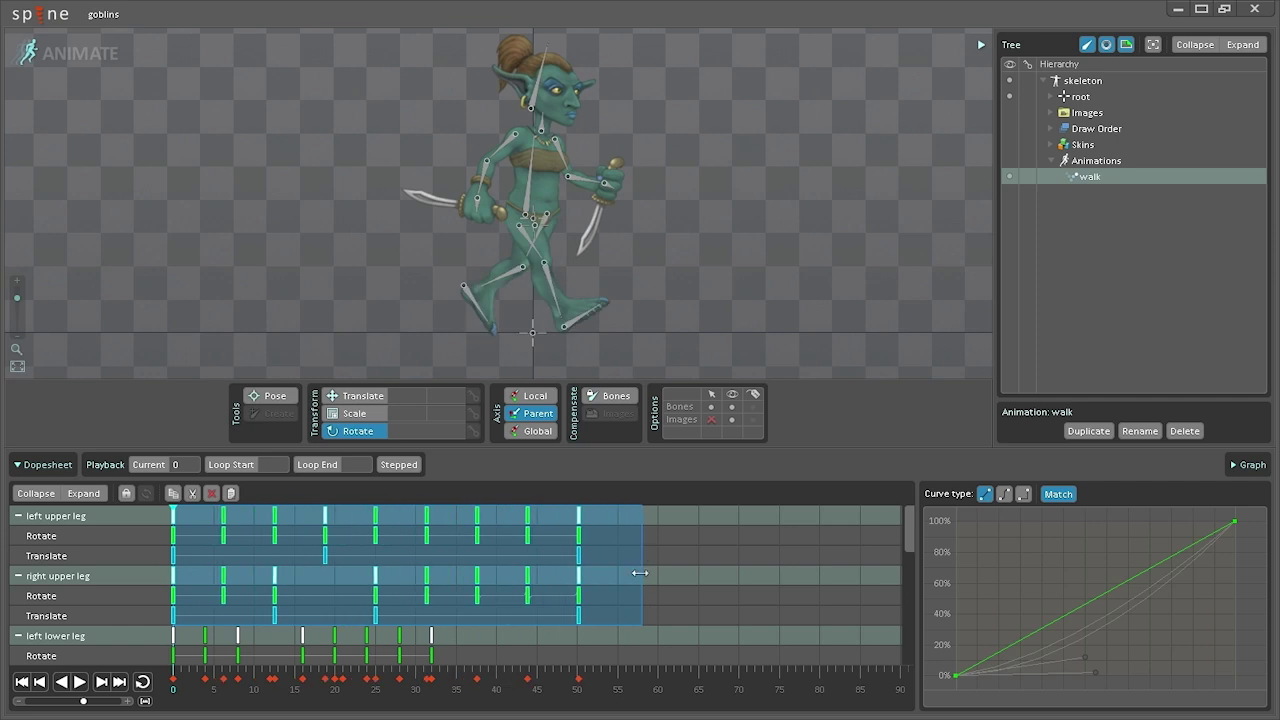
scroll(636, 572, "down", 3)
left_click_drag(505, 580, 228, 660)
scroll(361, 577, "up", 3)
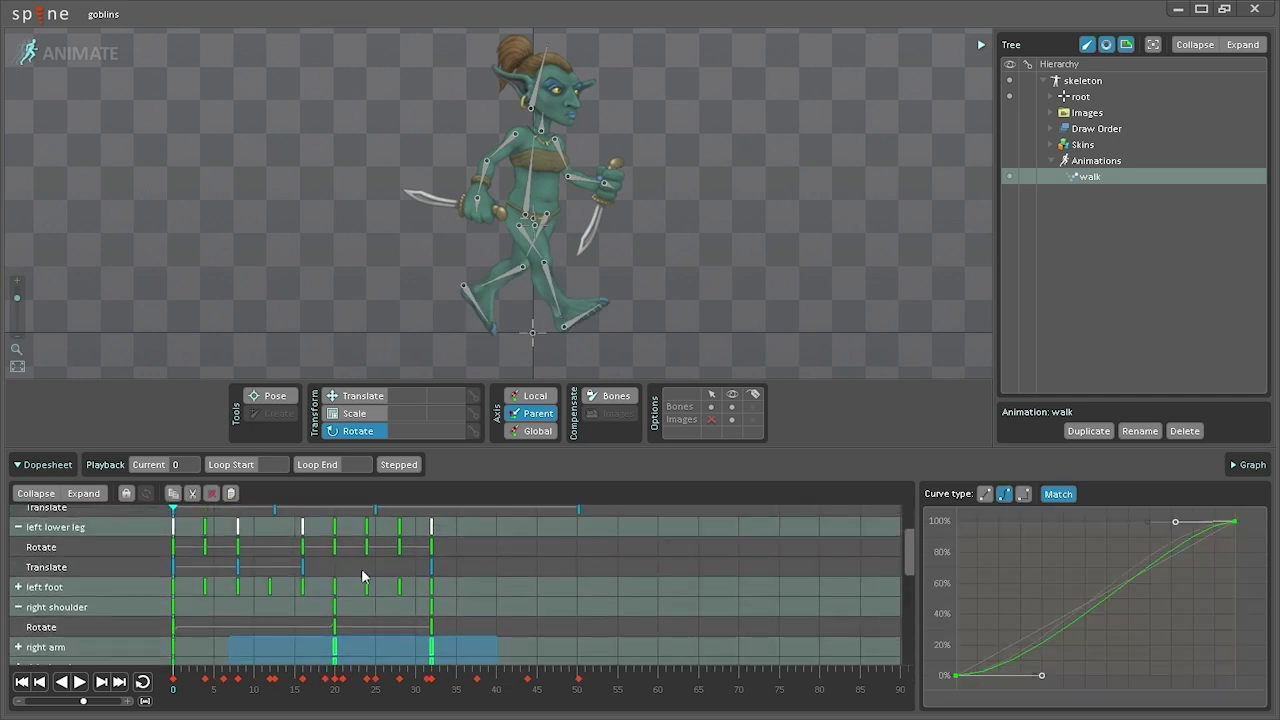
left_click_drag(327, 577, 197, 537)
left_click_drag(327, 553, 508, 647)
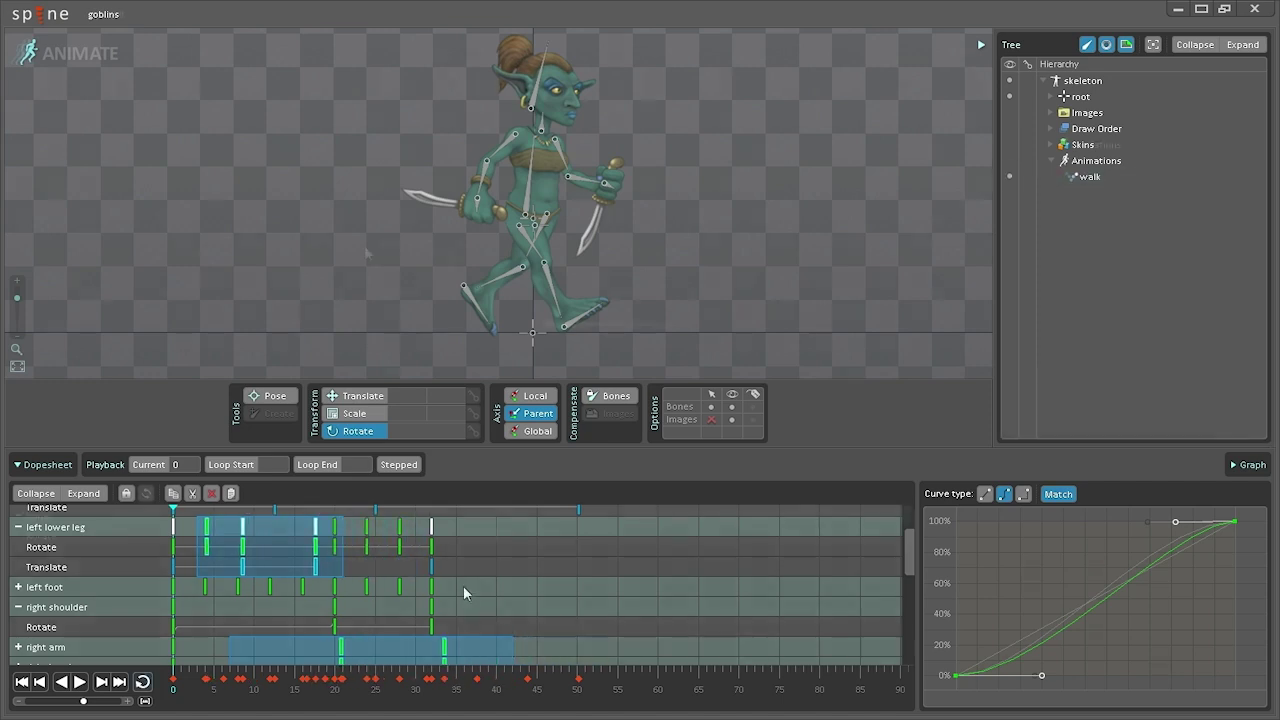
left_click(86, 681)
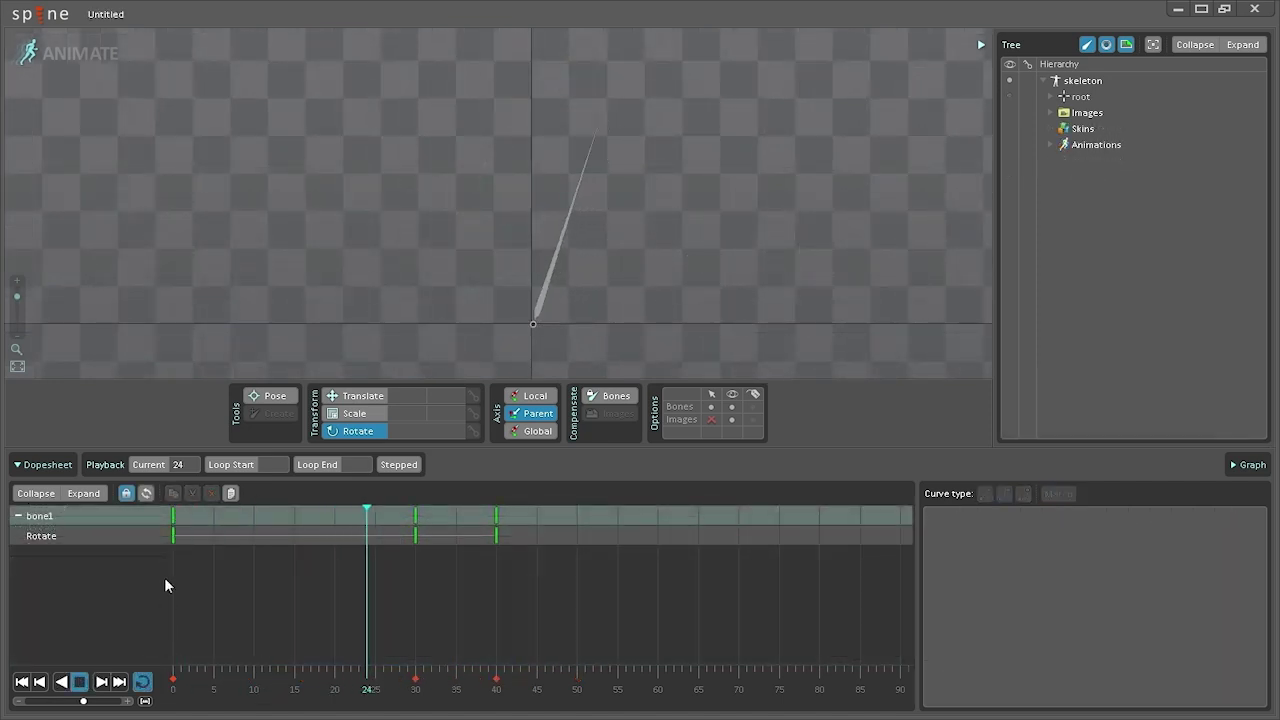
Step: Give the frame-0 rotate key a bezier curve that rises steeply, then levels off
left_click(173, 536)
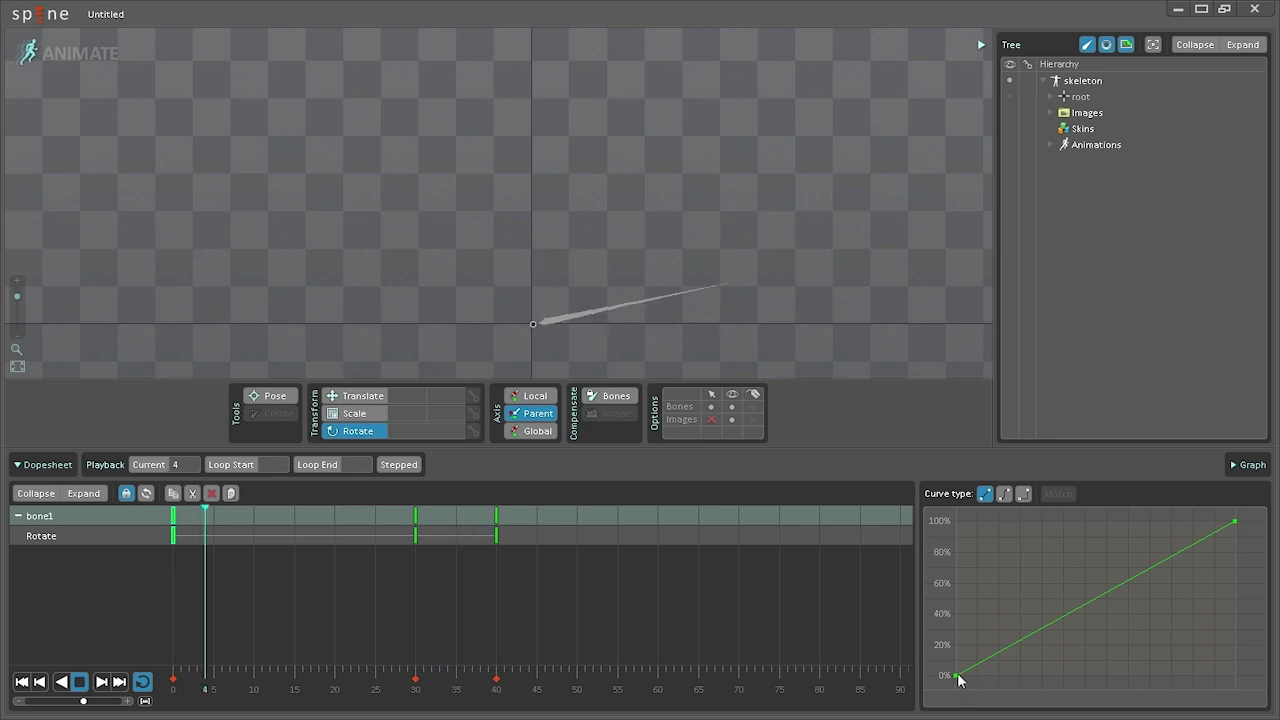
left_click(1004, 494)
left_click_drag(962, 679, 973, 519)
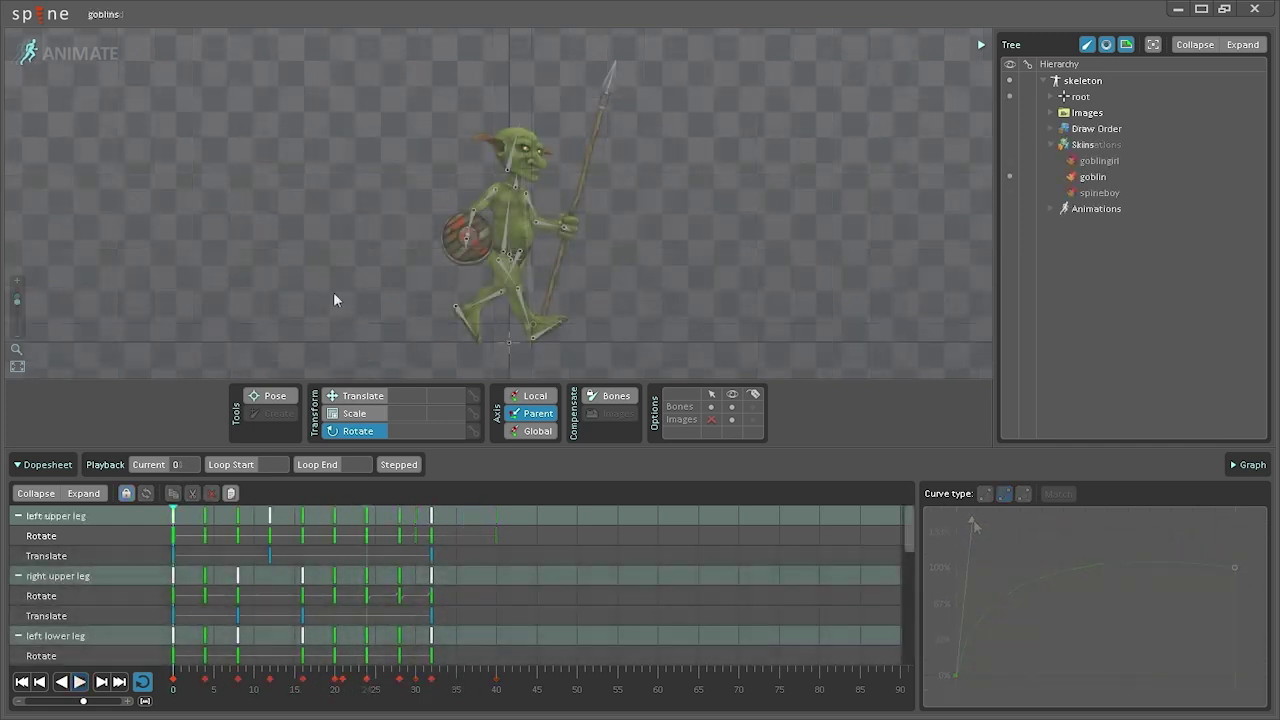
Step: In setup mode, rotate the torso, neck and head bones counter-clockwise, then preview the walk in animate mode
left_click(81, 681)
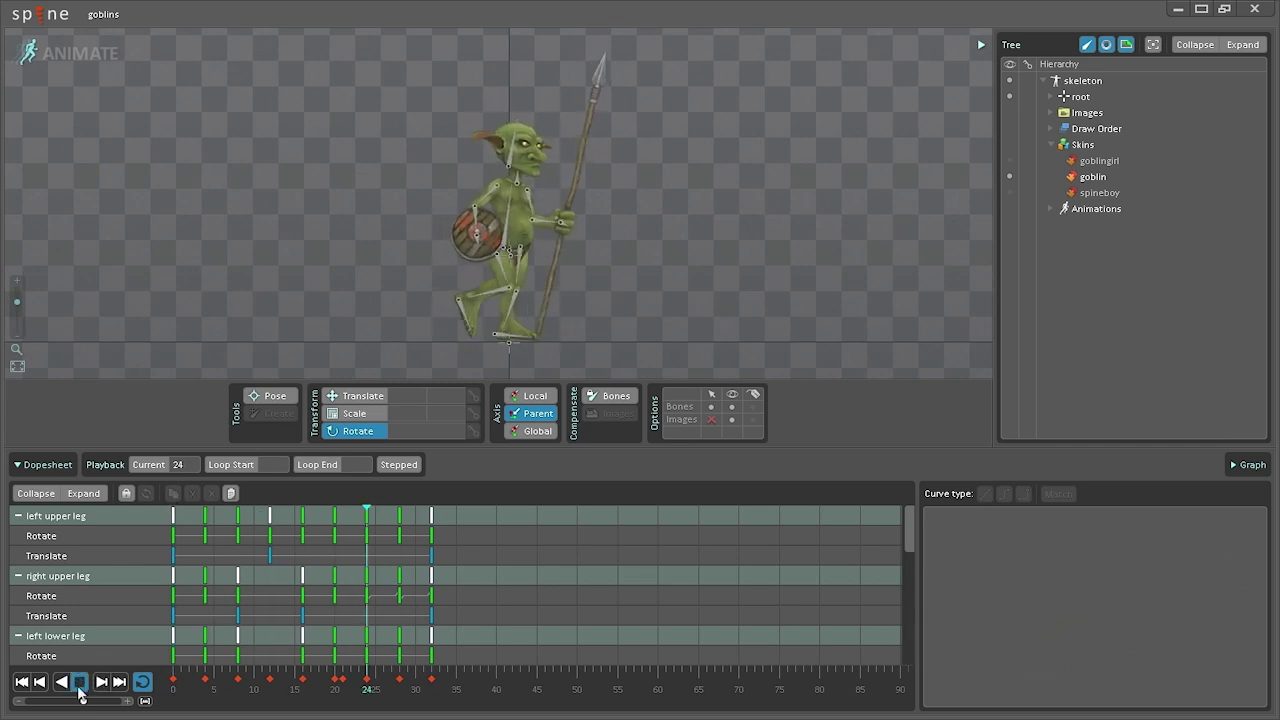
left_click(82, 54)
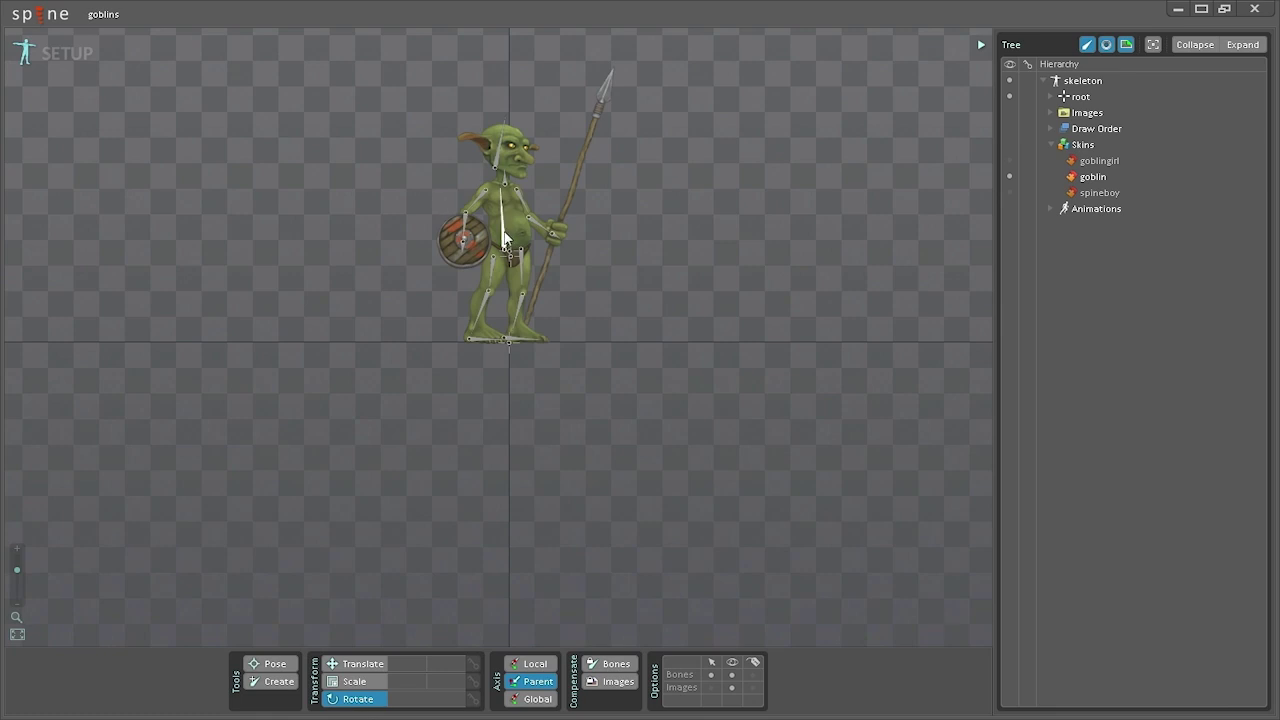
left_click(503, 218)
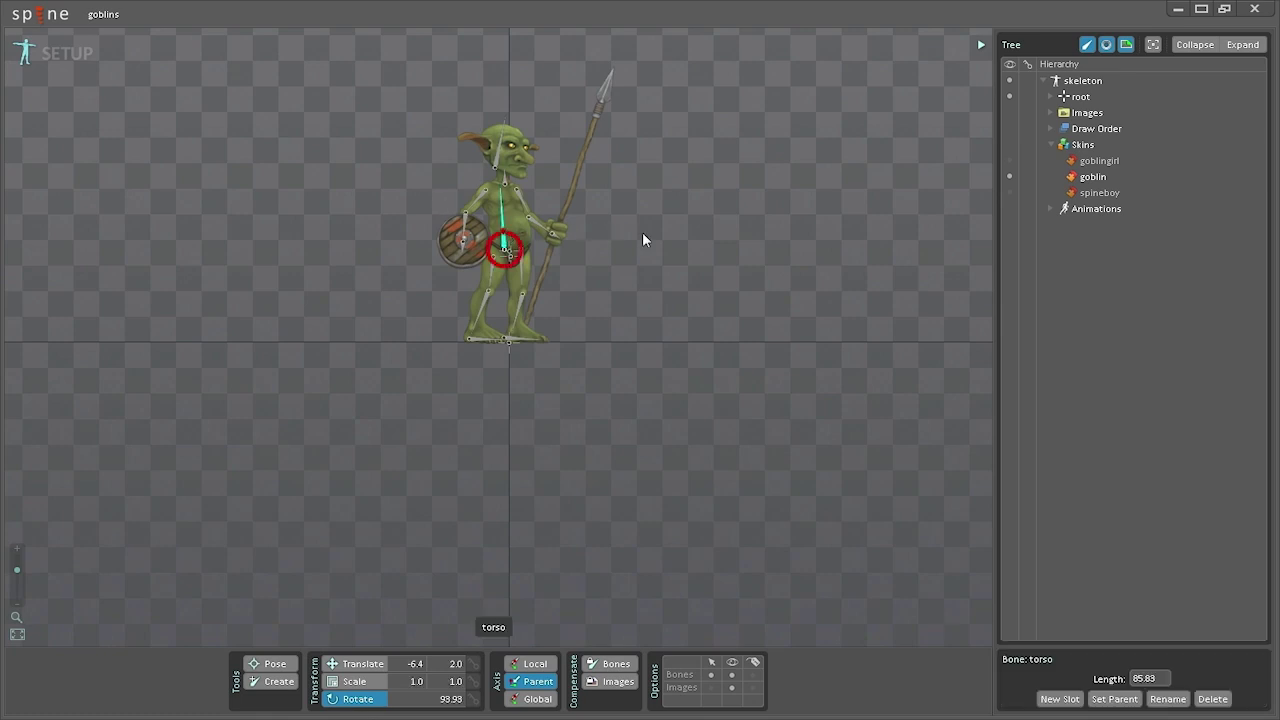
left_click(505, 183, "ctrl")
left_click(498, 150, "ctrl")
left_click_drag(633, 233, 613, 225)
left_click(70, 56)
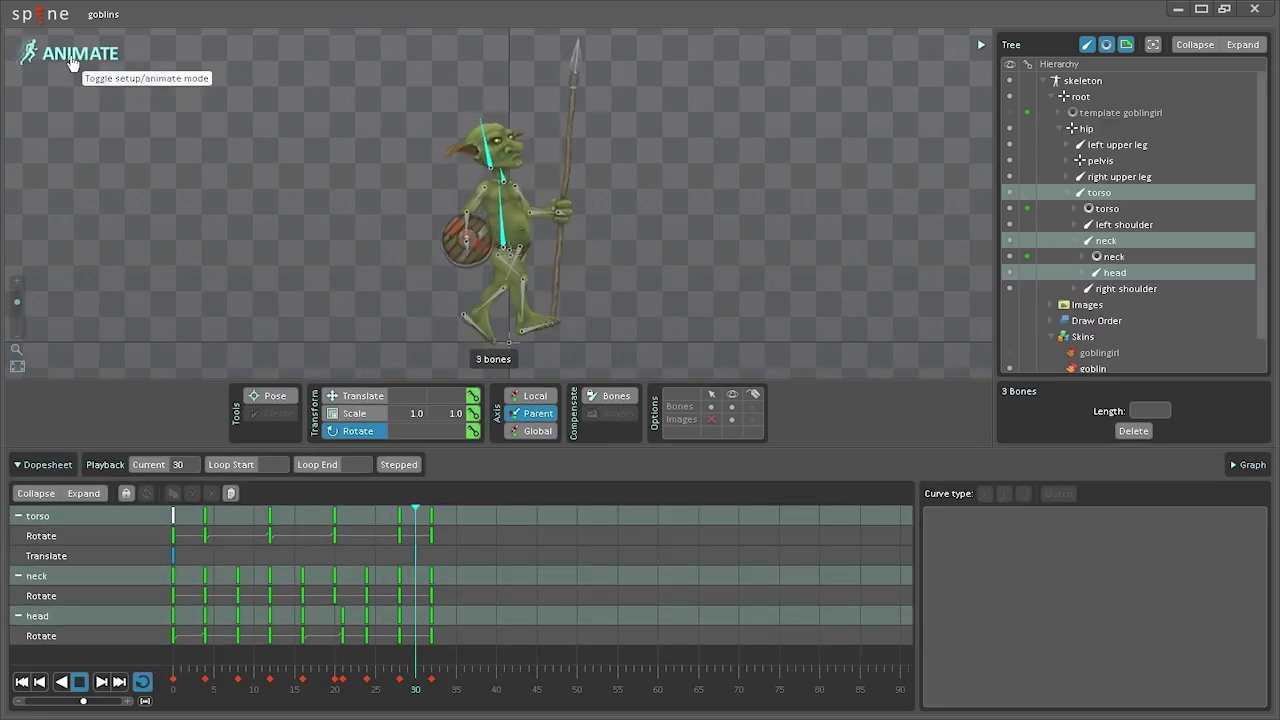
left_click(116, 83)
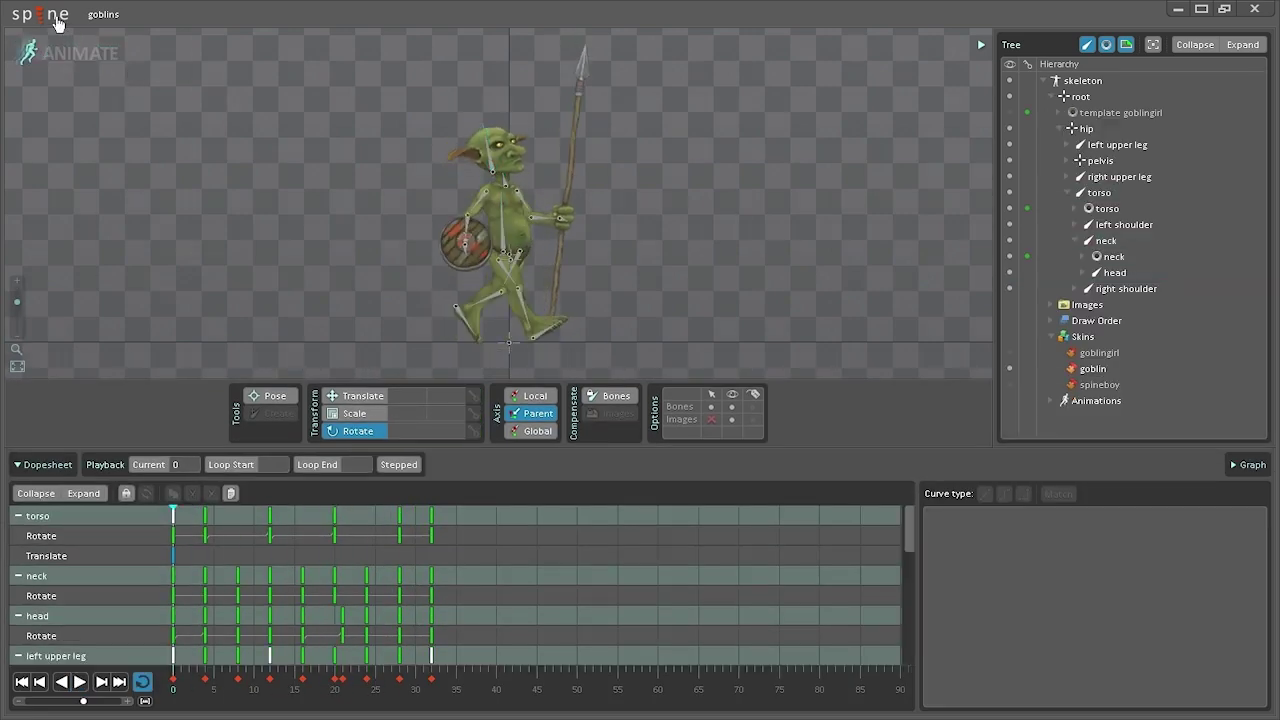
left_click(56, 20)
Step: Compare the AVI, QuickTime, PNG, JPEG and GIF options, then export the goblins project as JSON
left_click(75, 100)
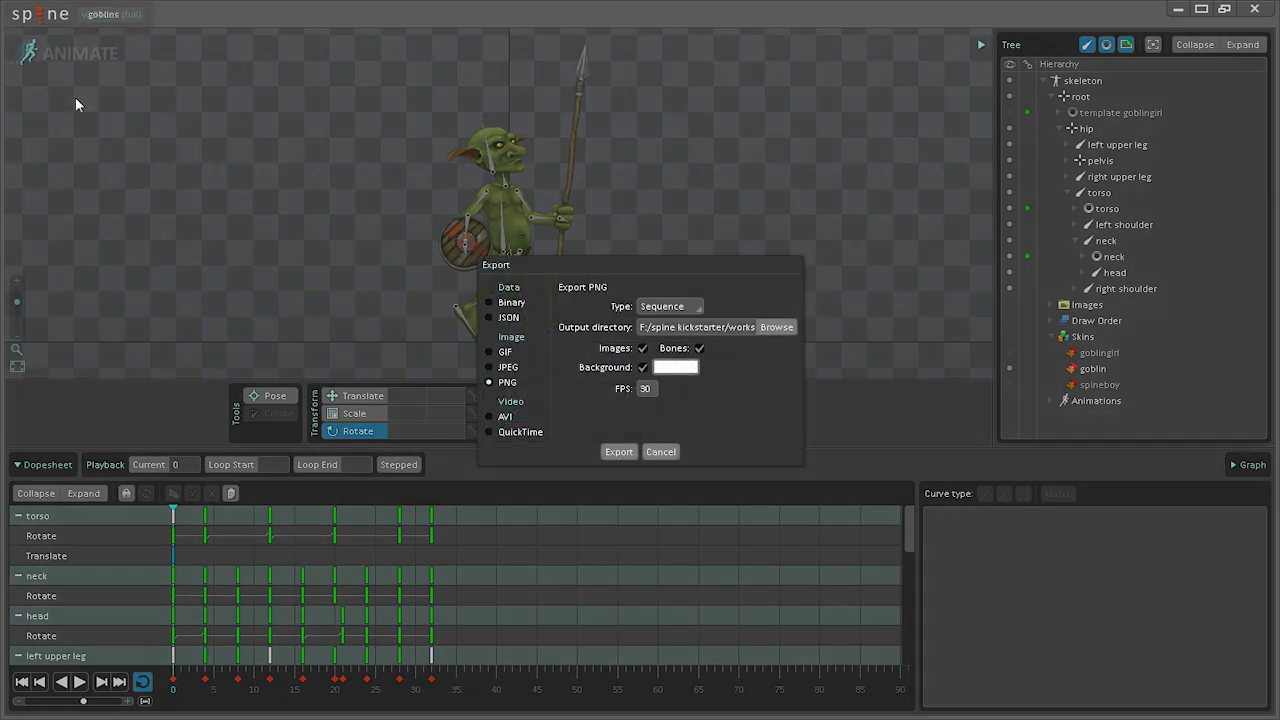
left_click(490, 417)
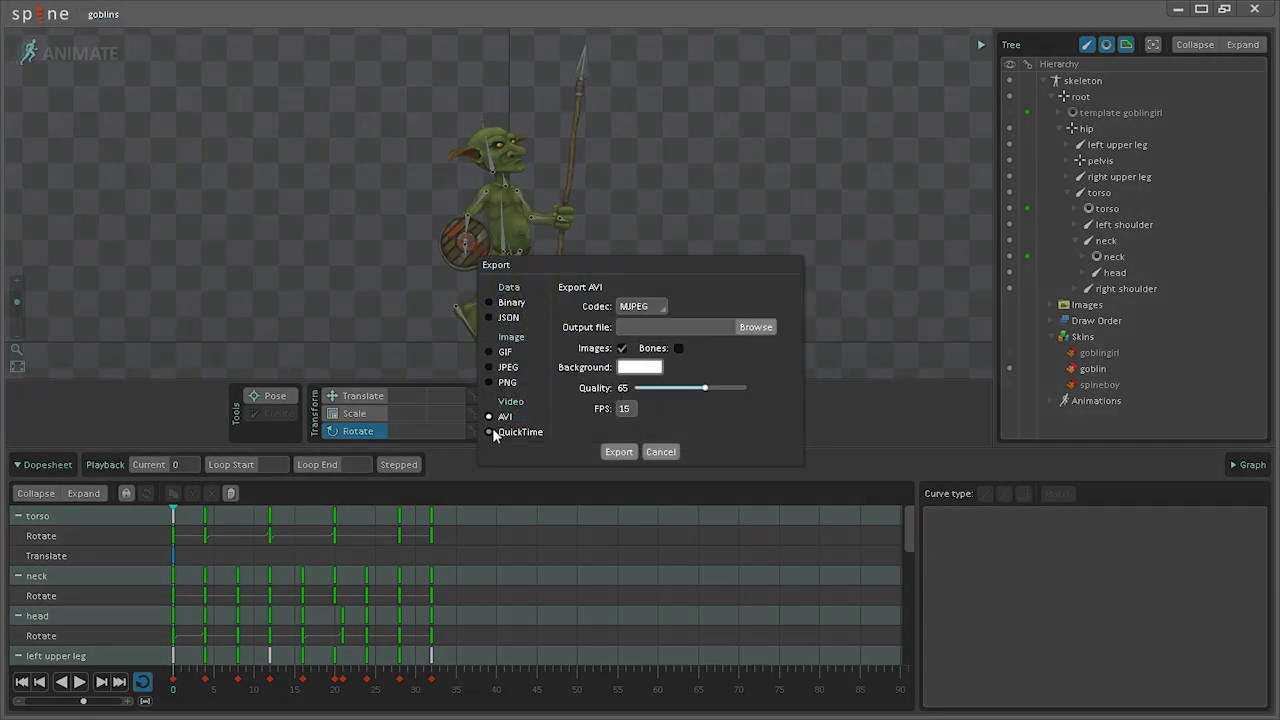
left_click(491, 433)
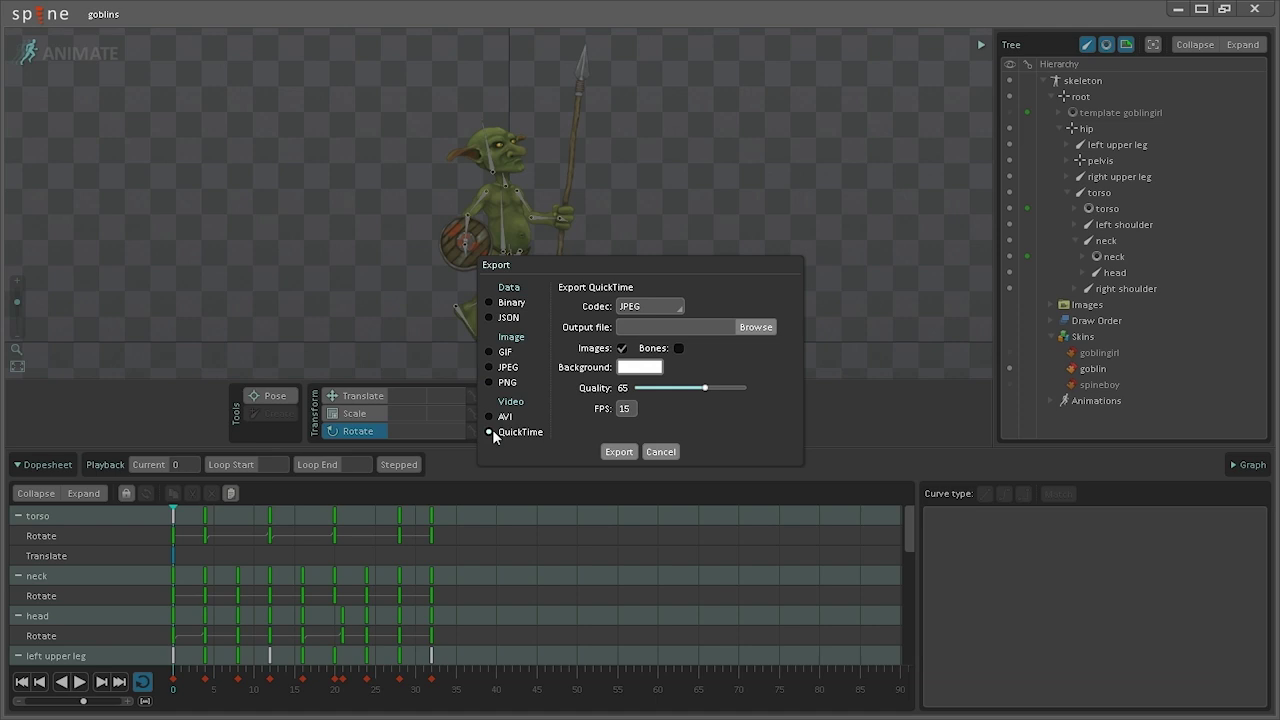
left_click(490, 383)
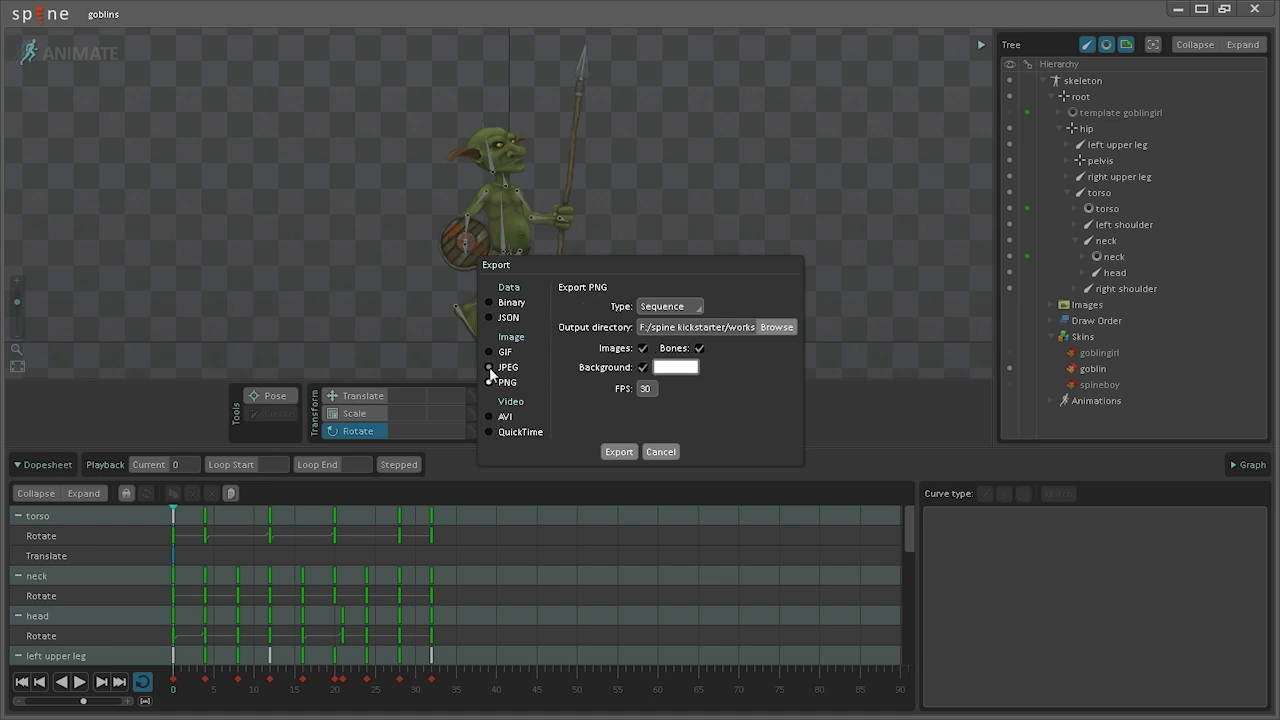
left_click(490, 368)
left_click(489, 353)
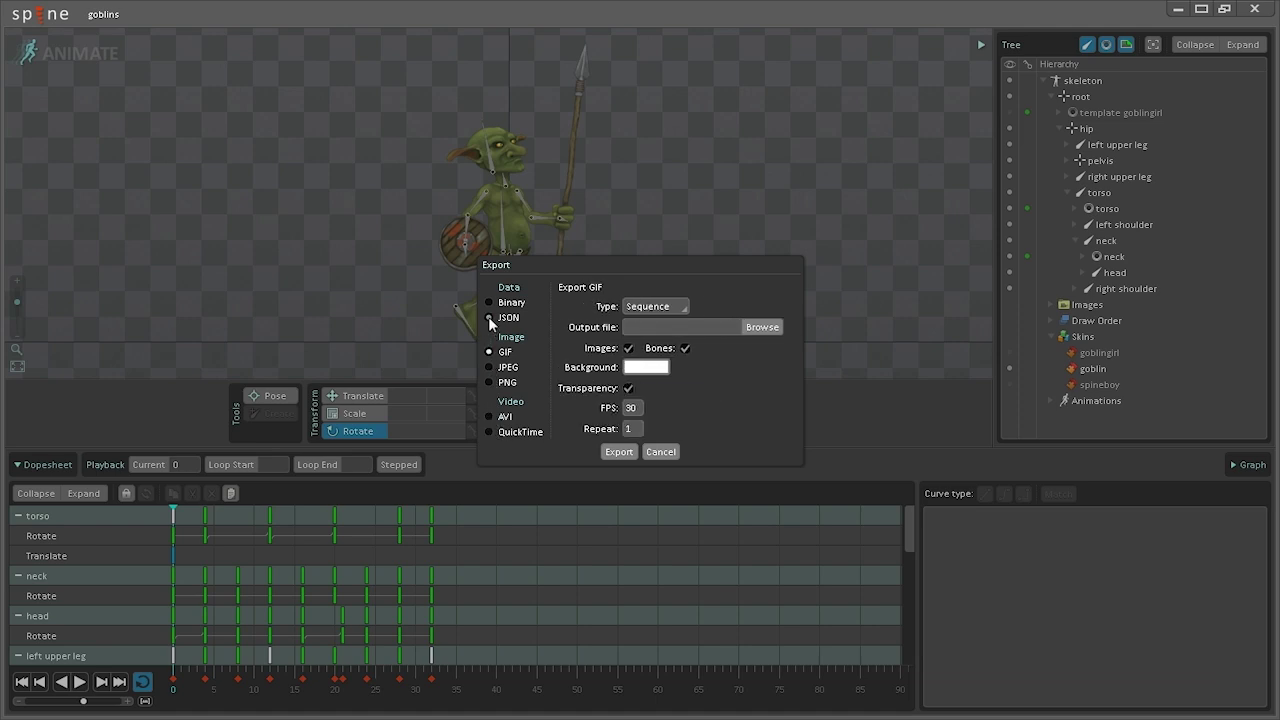
left_click(488, 317)
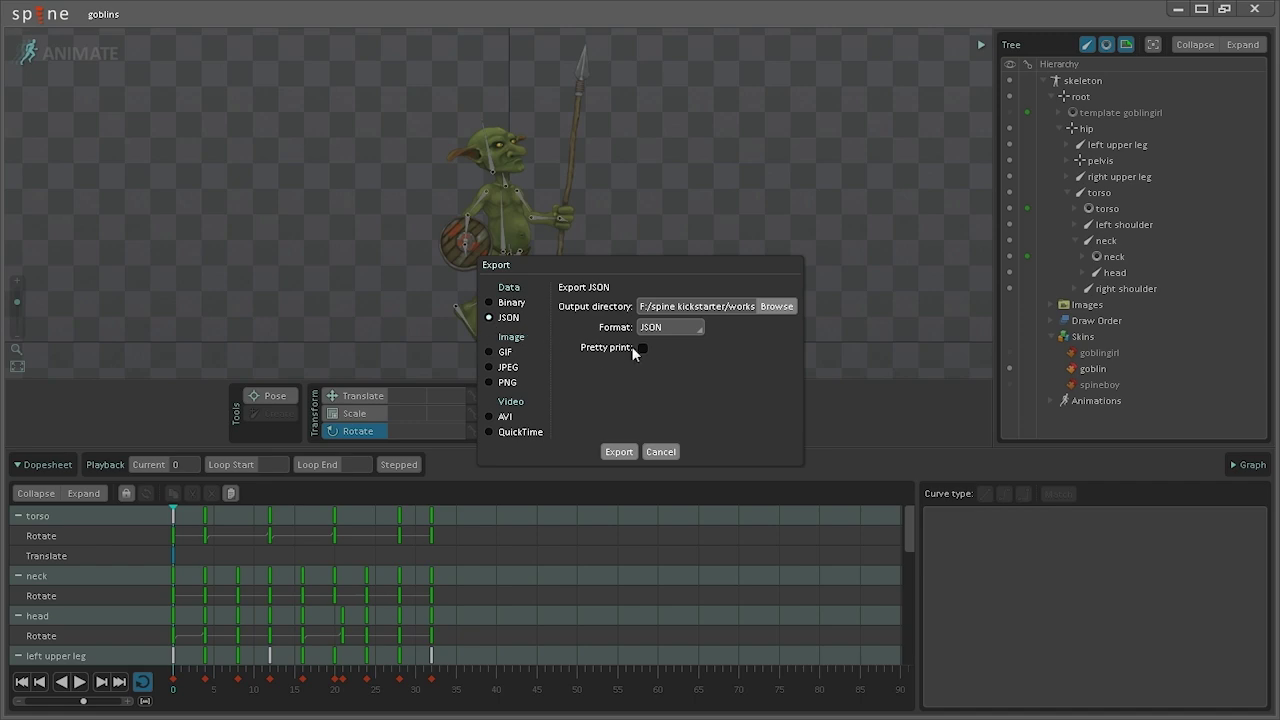
left_click(625, 451)
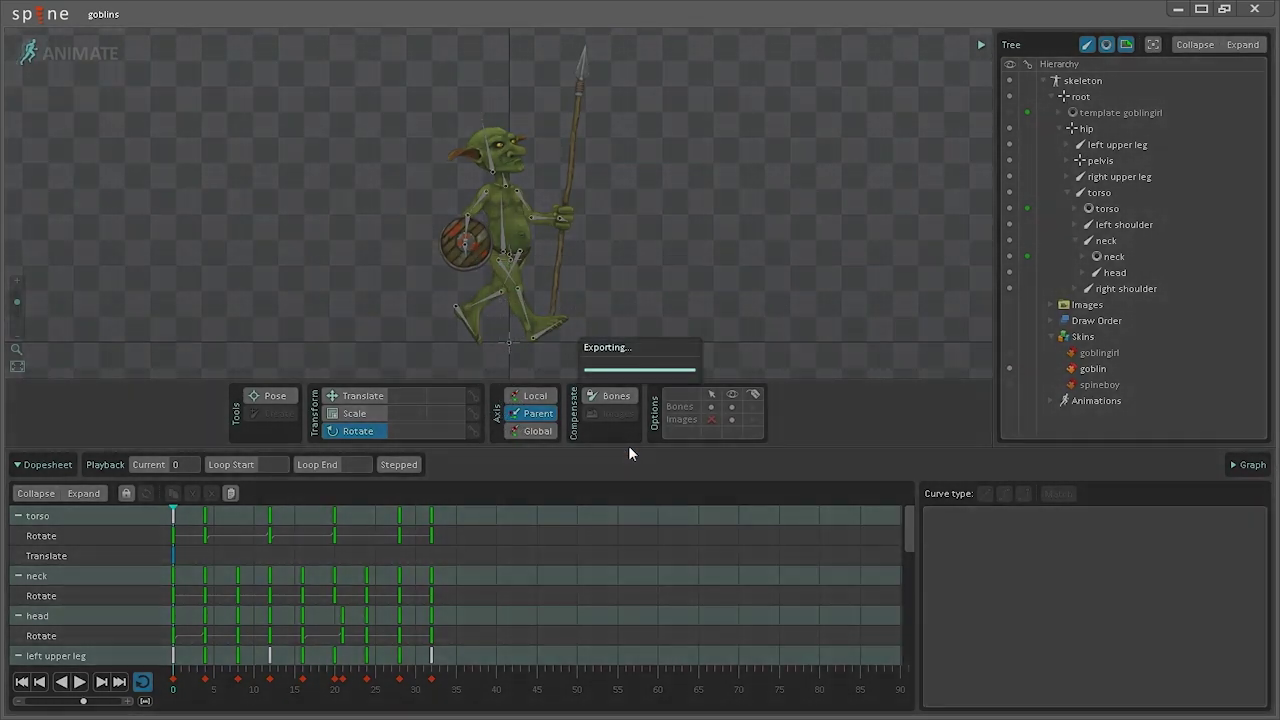